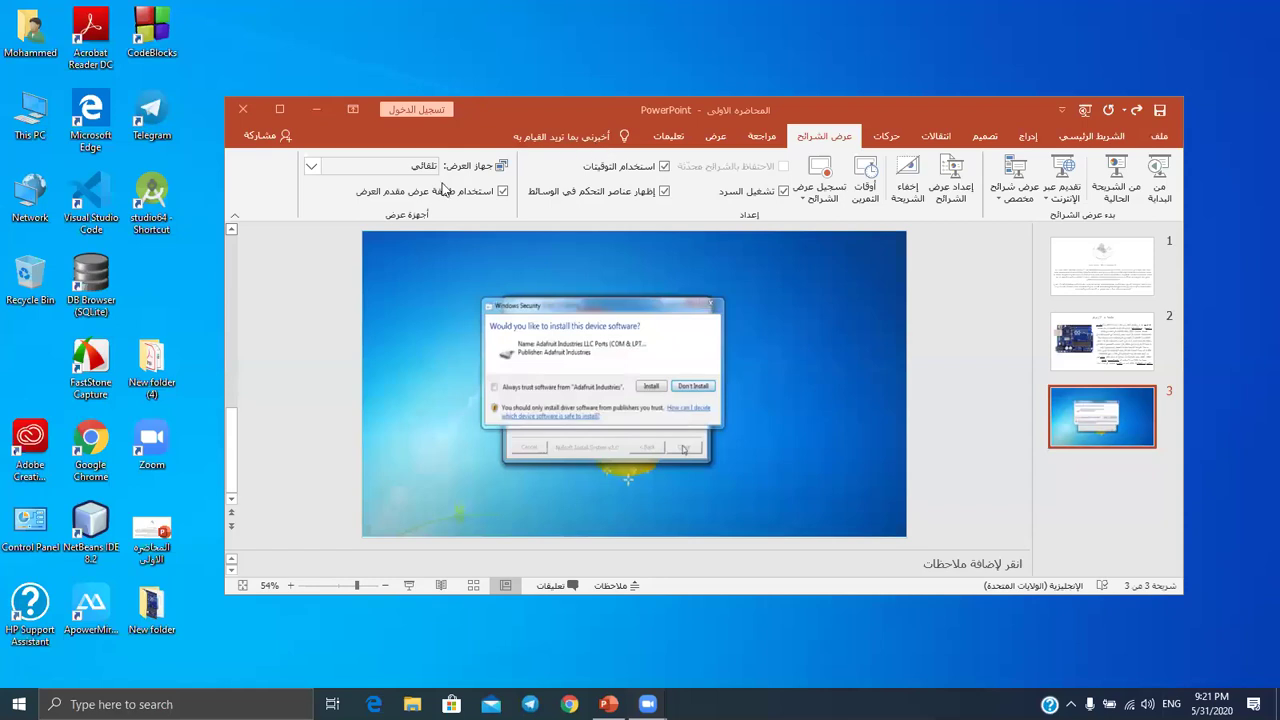
# Search Google in Chrome for "arduino ide" and open the Arduino Software (IDE) result
pyautogui.press('super+d')
pyautogui.rightClick(756, 280)
pyautogui.click(804, 333)
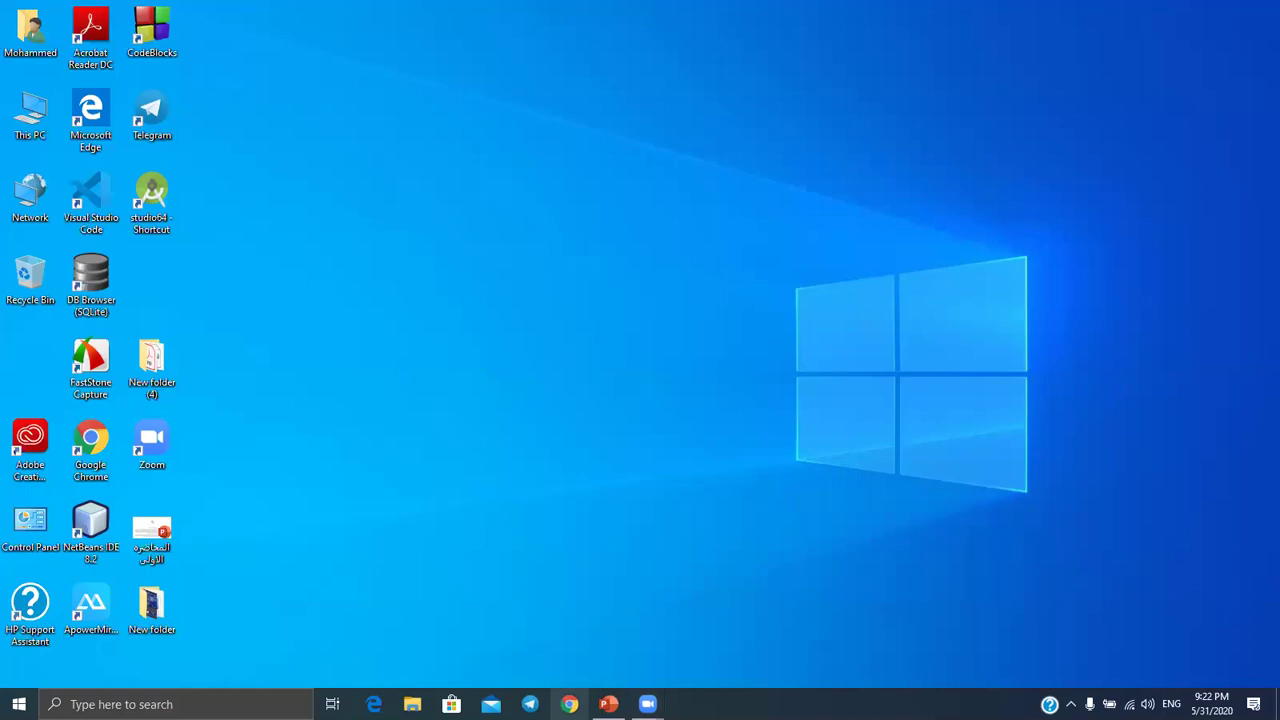
pyautogui.click(569, 704)
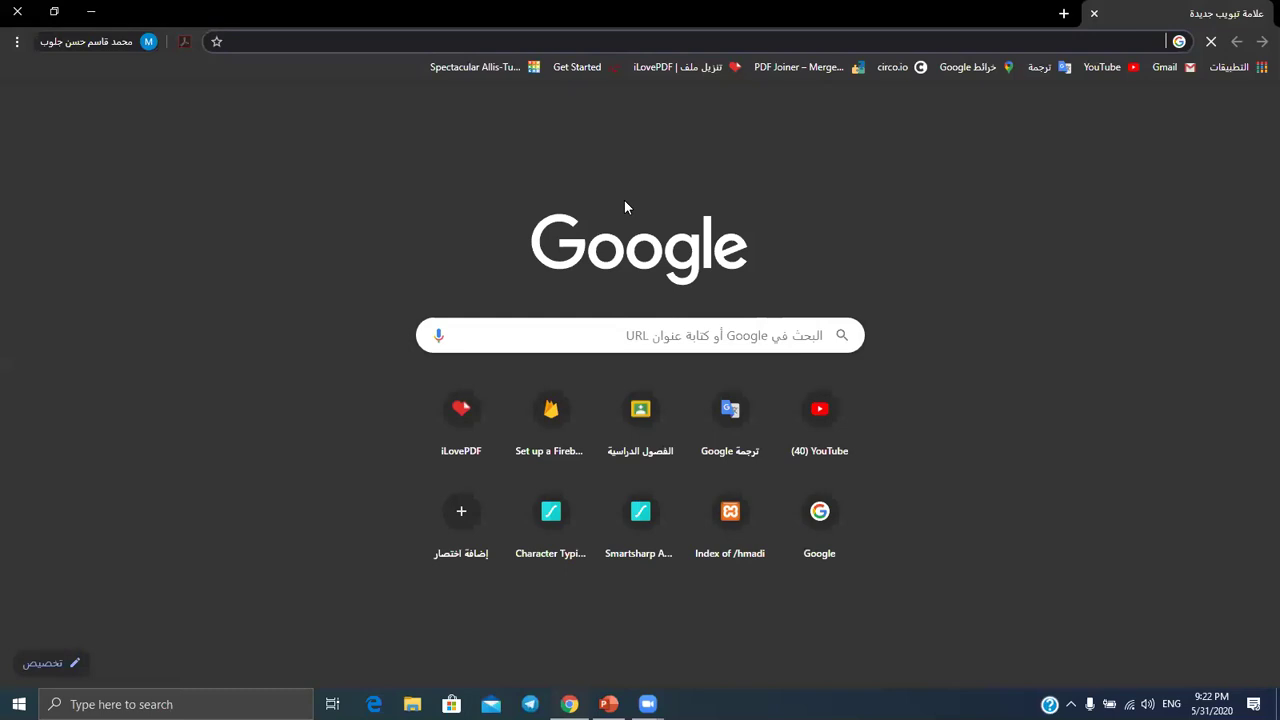
pyautogui.click(982, 42)
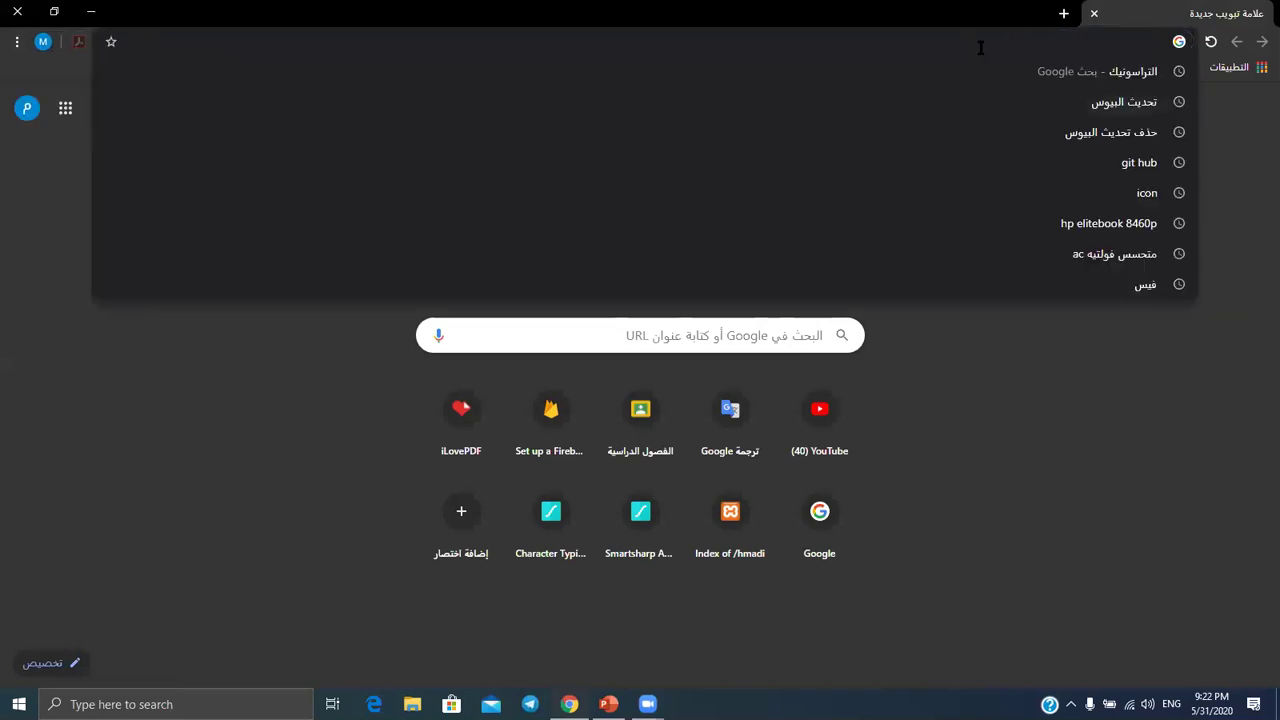
pyautogui.write('ard')
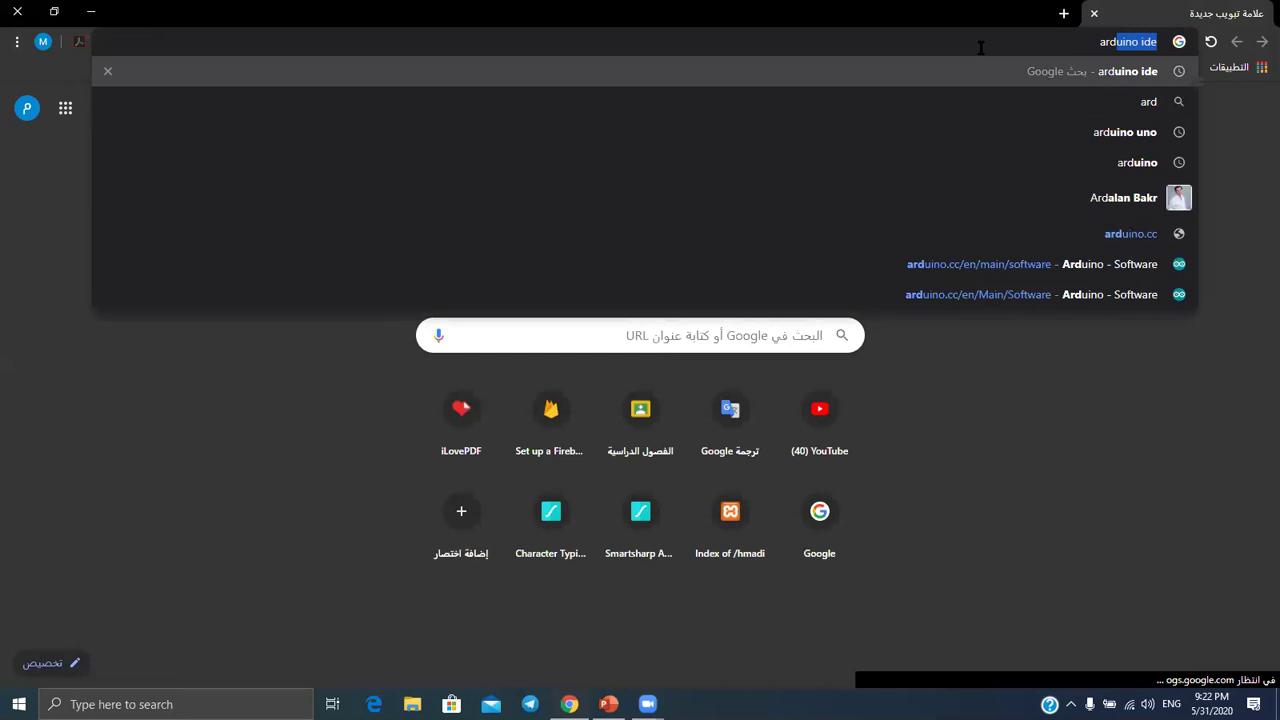
pyautogui.press('Return')
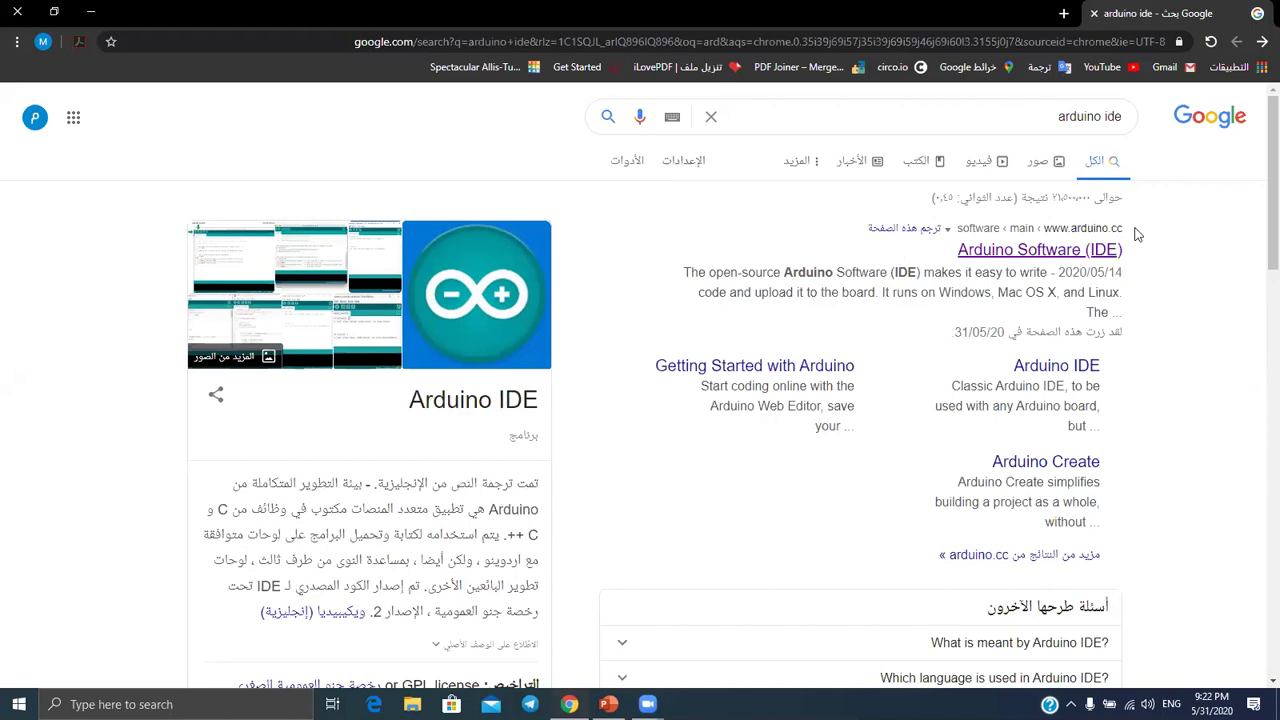
pyautogui.click(1037, 257)
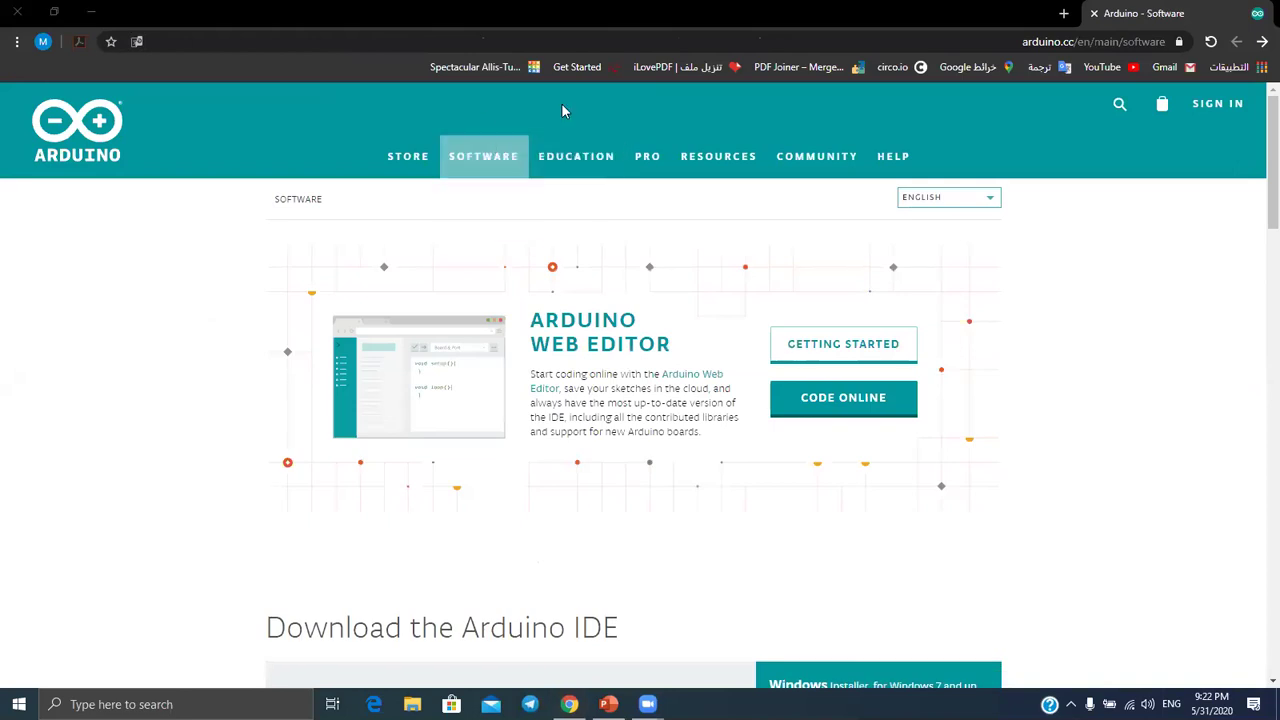
# Examine the Arduino IDE download options, builds and previous releases on the Software page
pyautogui.scroll(-5, 617, 257)
pyautogui.scroll(-1, 722, 318)
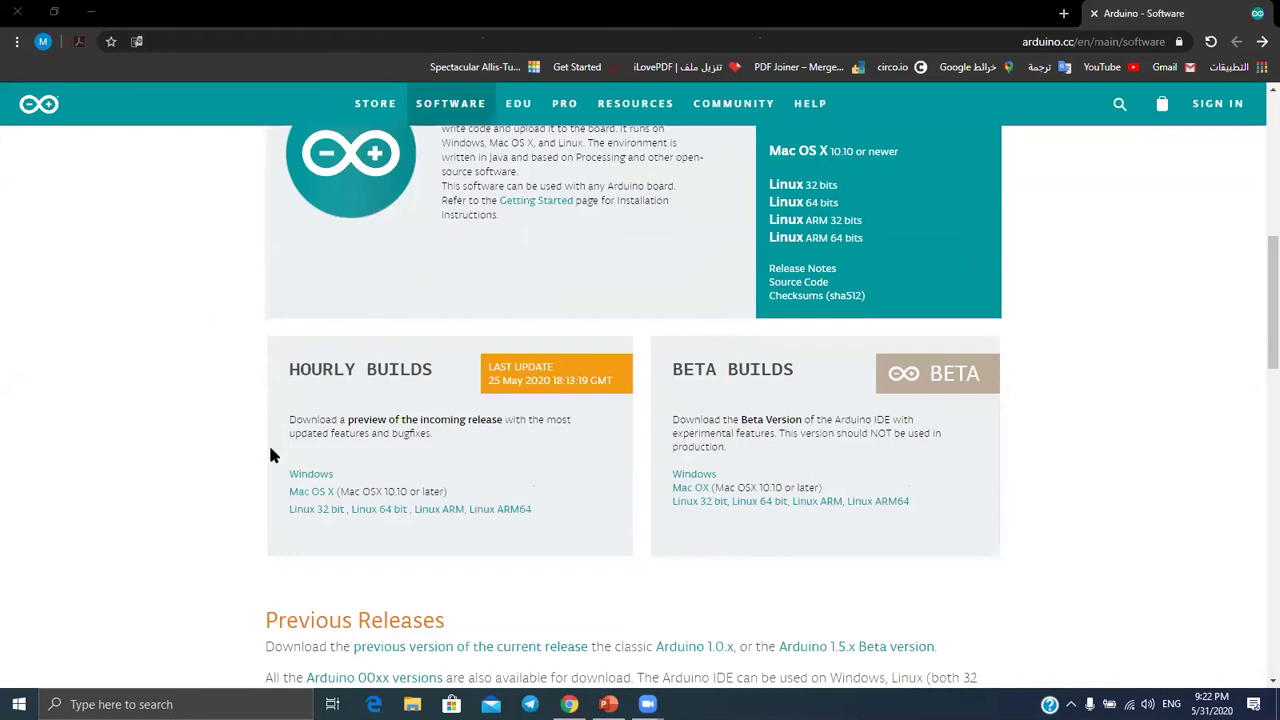
pyautogui.scroll(-3, 270, 455)
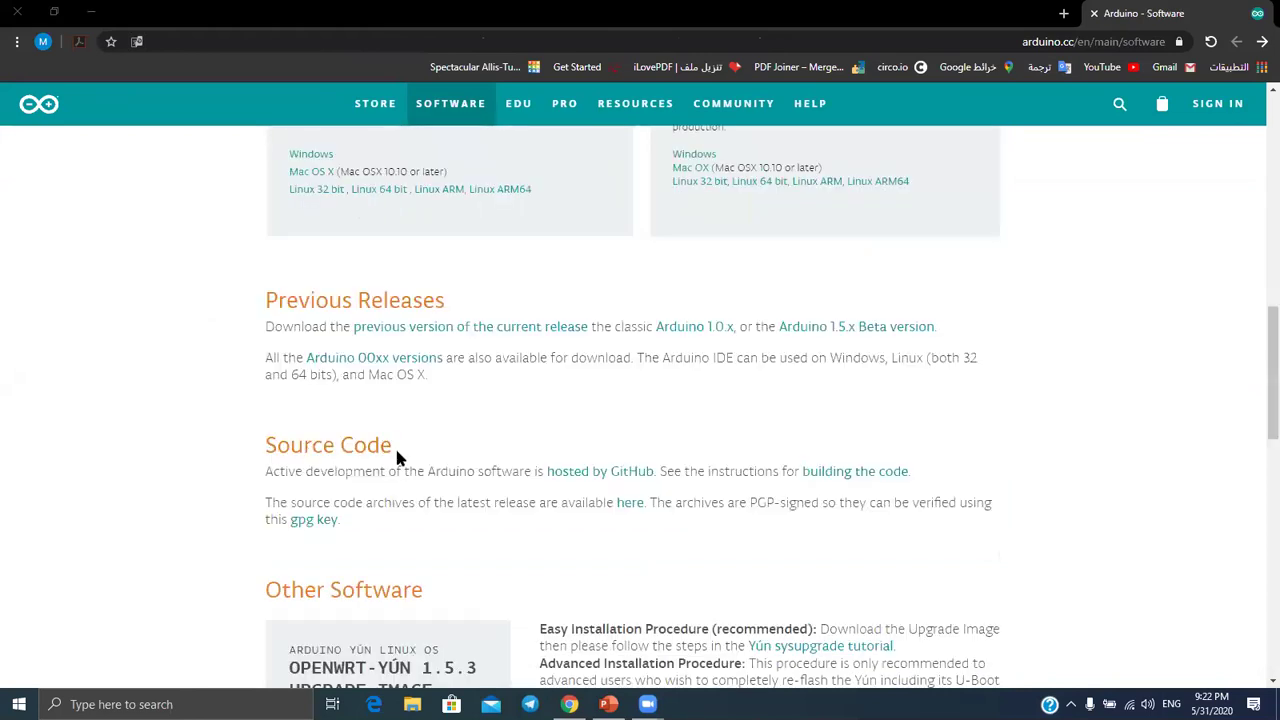
pyautogui.scroll(-6, 700, 420)
pyautogui.scroll(3, 659, 388)
pyautogui.scroll(8, 659, 388)
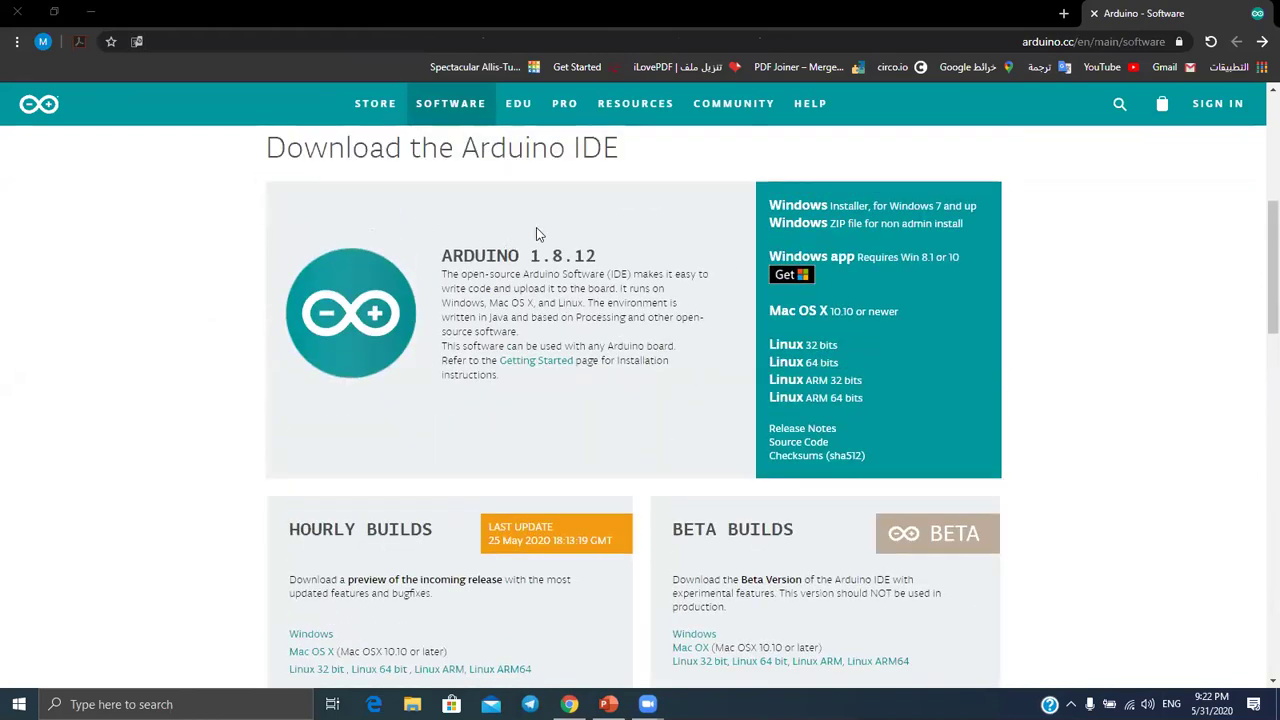
pyautogui.scroll(1, 283, 172)
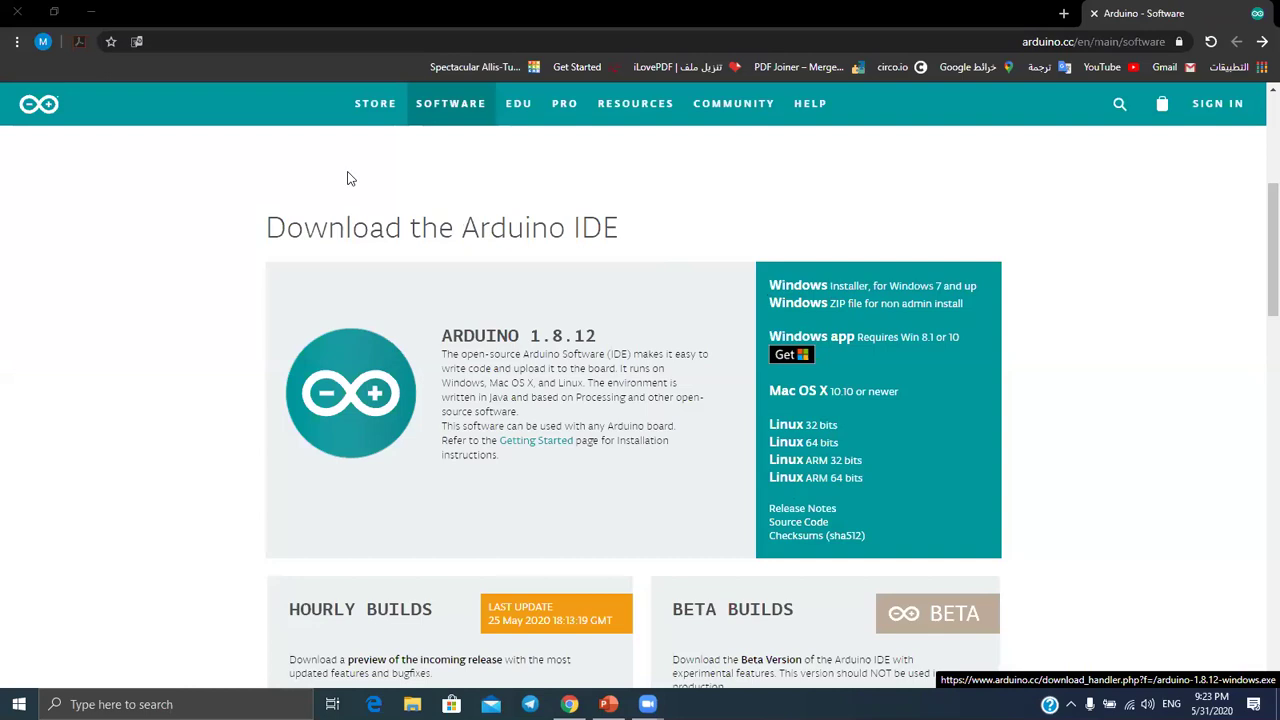
pyautogui.click(56, 12)
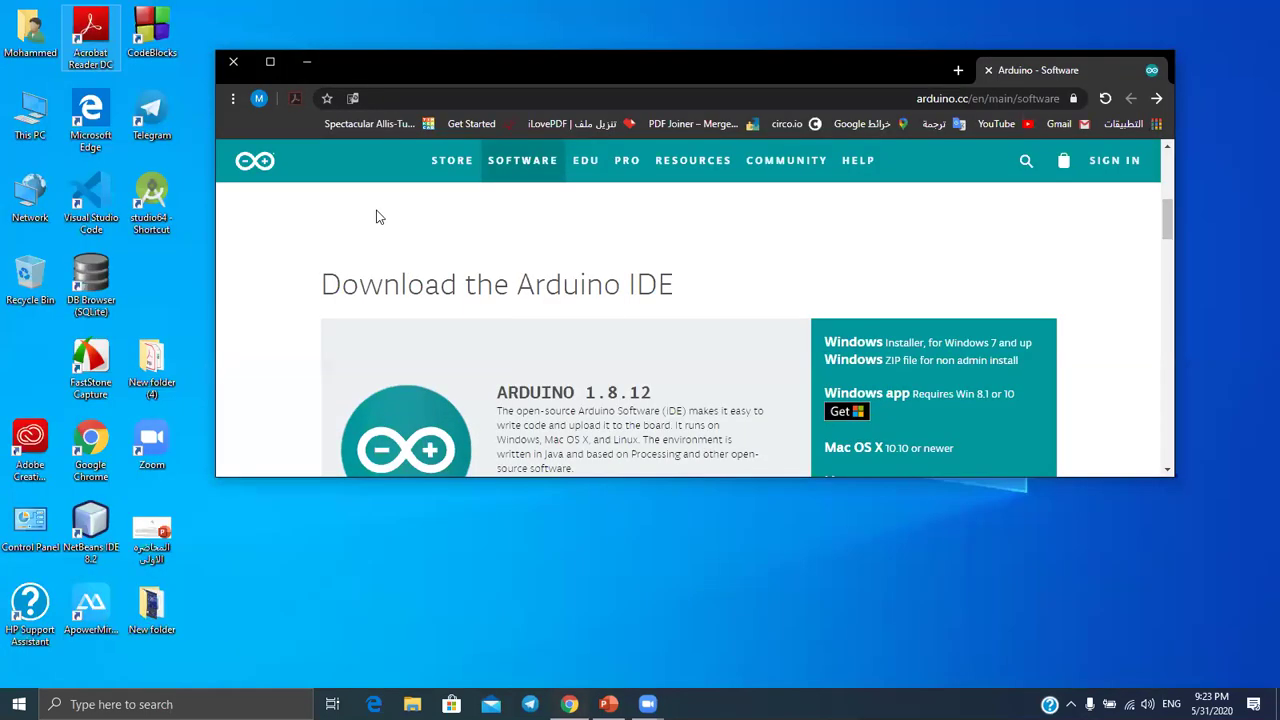
pyautogui.scroll(-2, 763, 293)
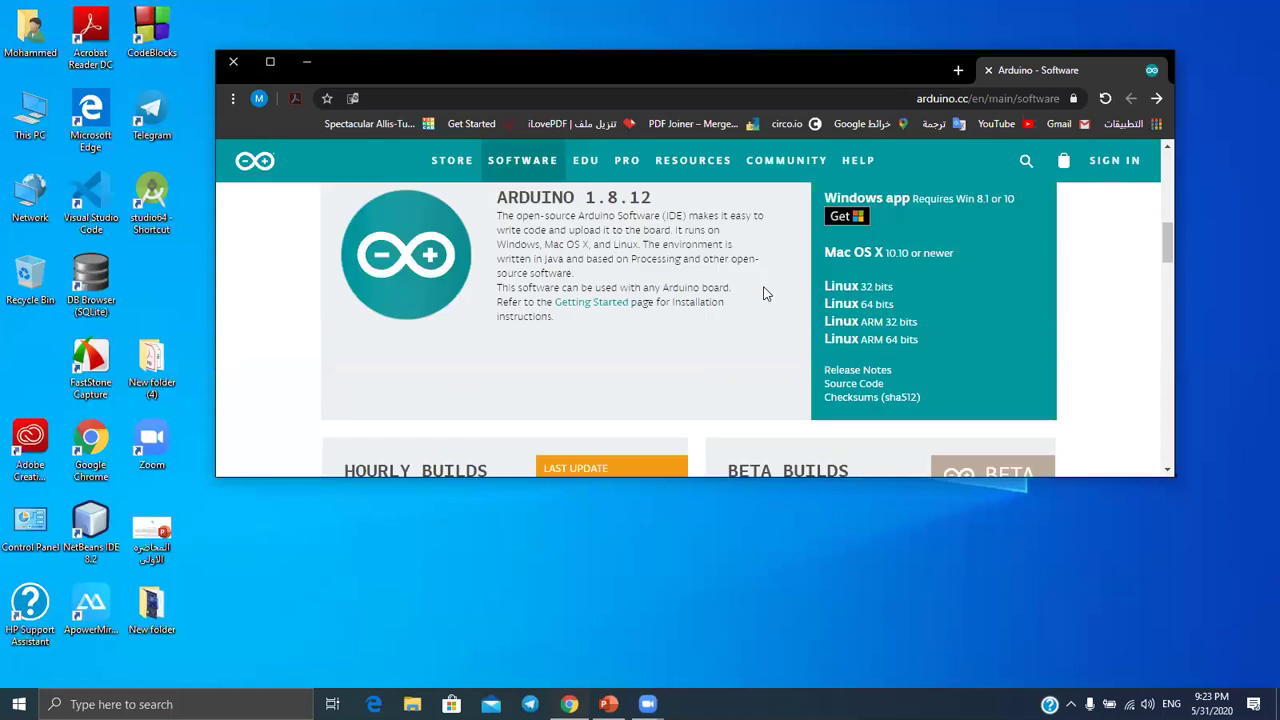
pyautogui.click(270, 62)
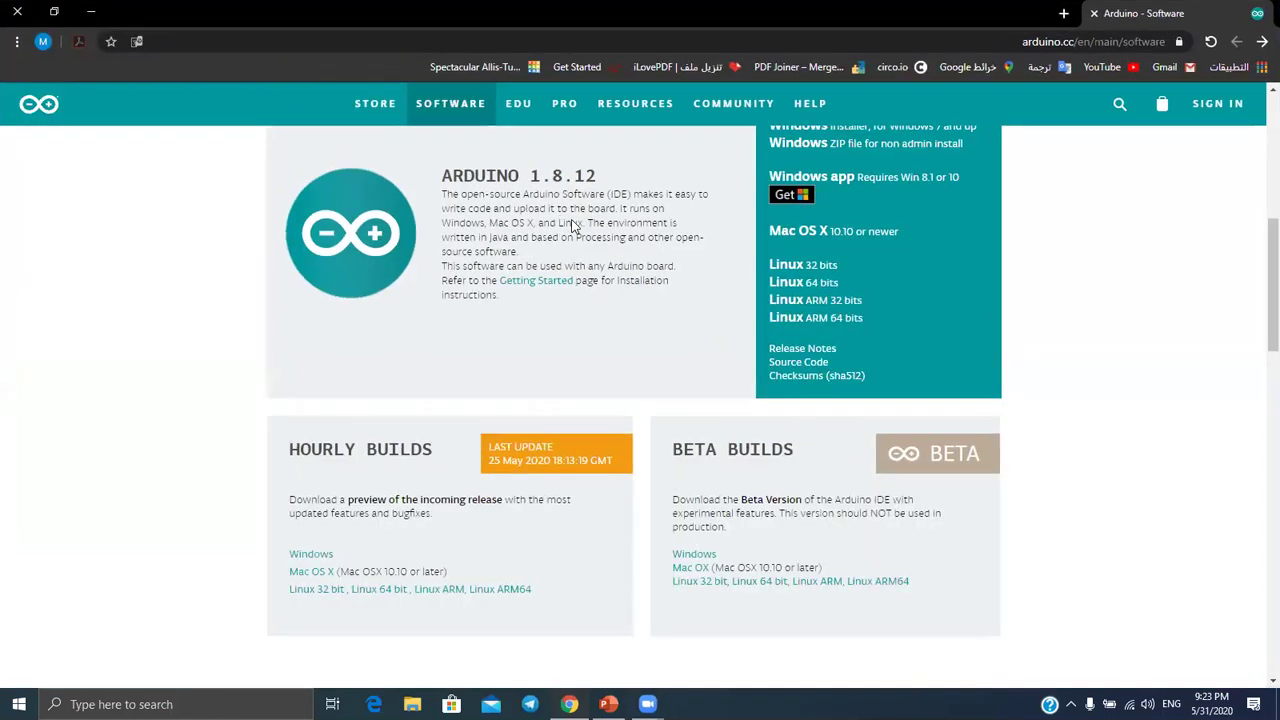
pyautogui.scroll(2, 630, 248)
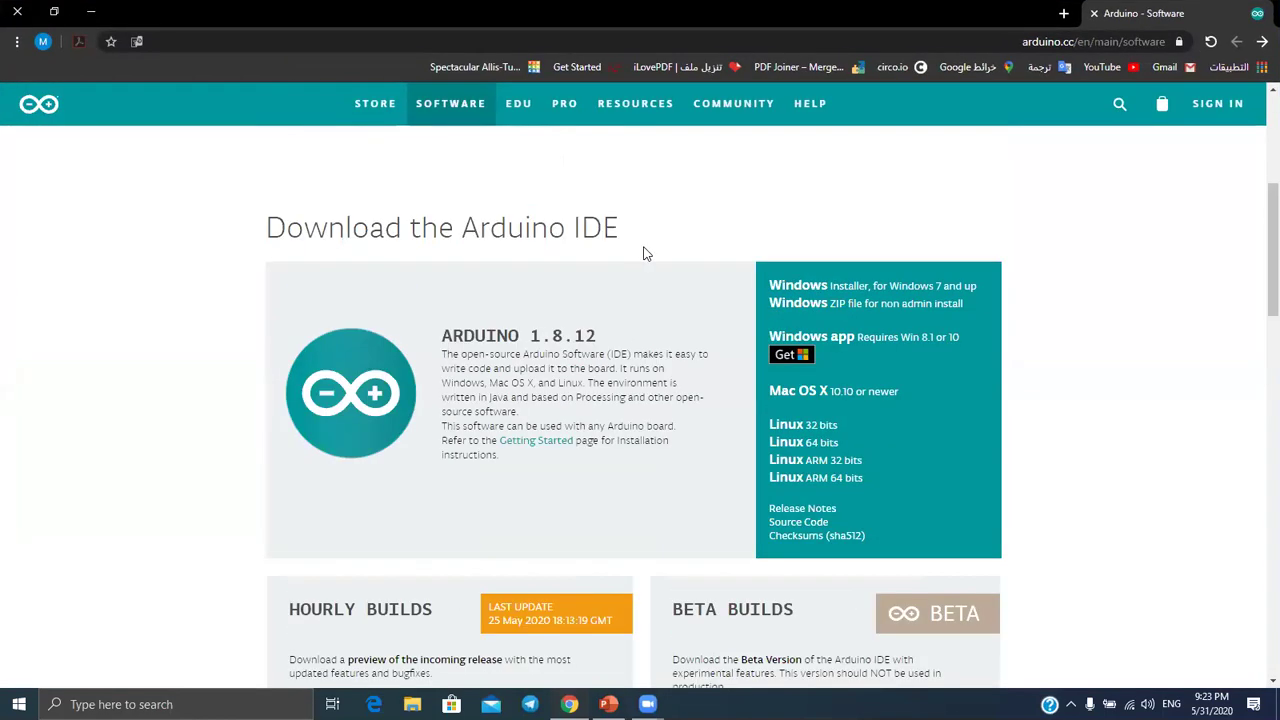
# Download the Arduino 1.8.12 Windows installer for Windows 7 and up without making a contribution
pyautogui.click(822, 292)
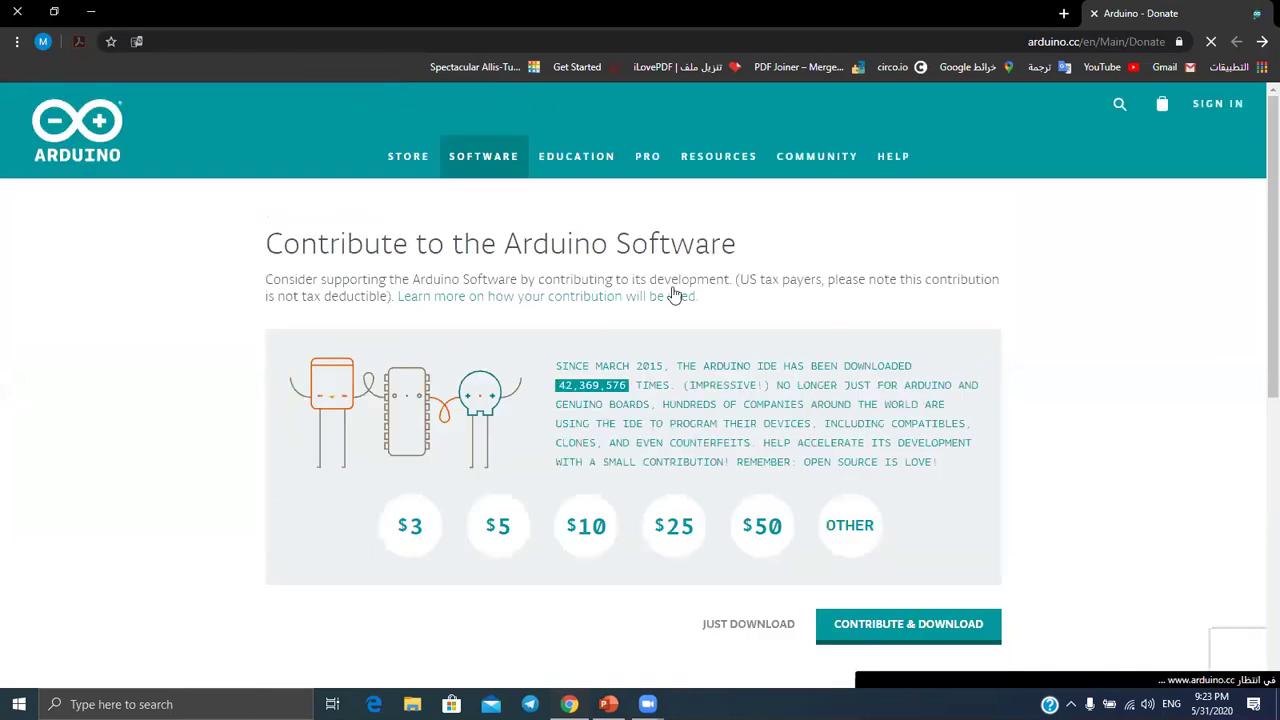
pyautogui.scroll(-1, 989, 455)
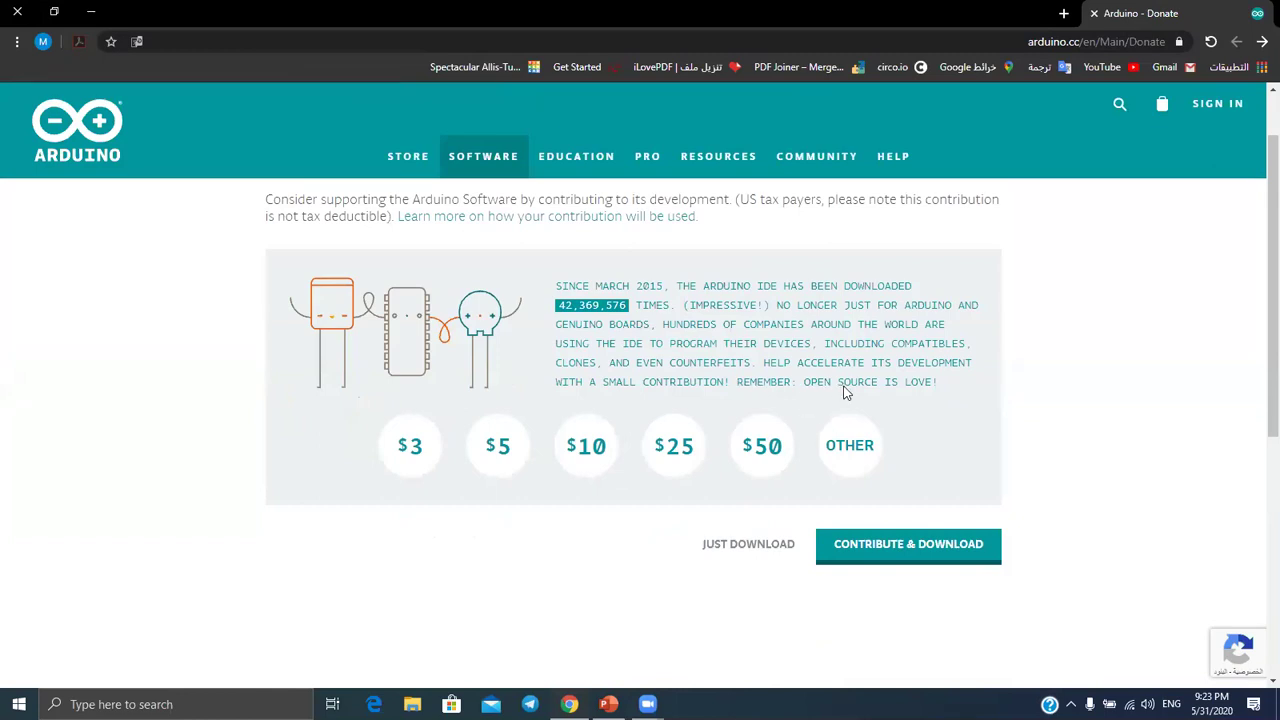
pyautogui.click(750, 551)
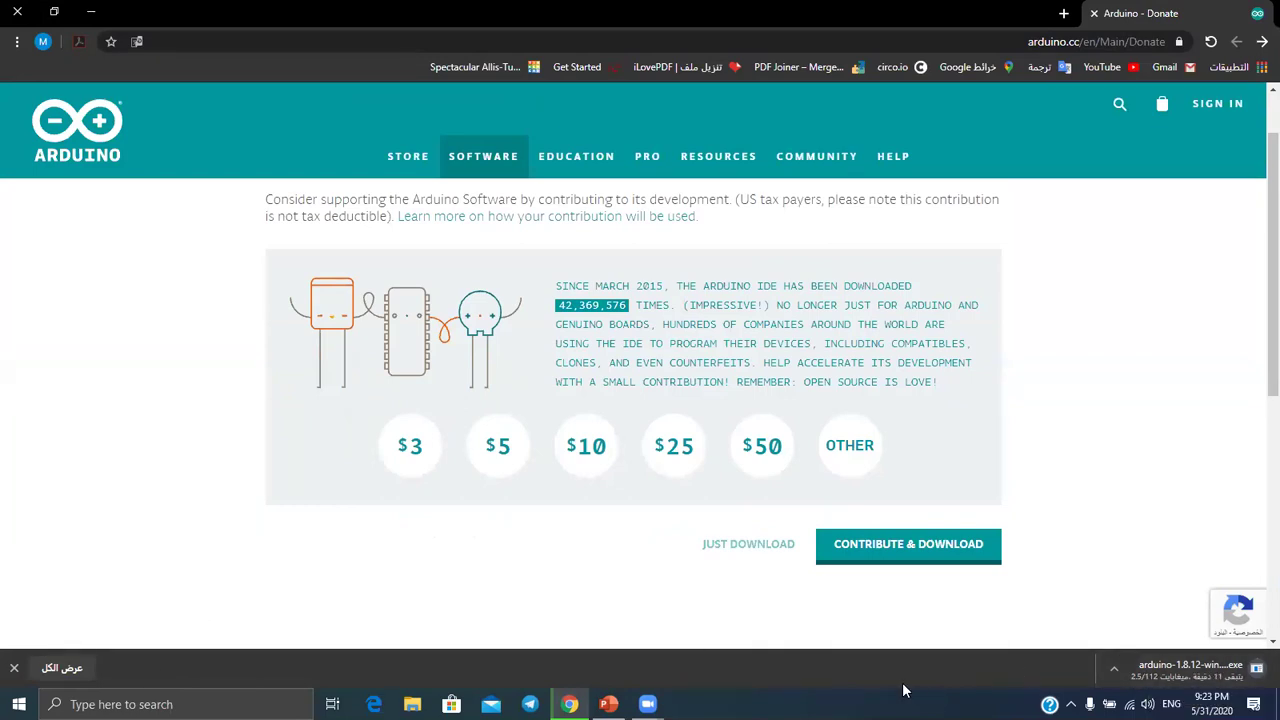
# Pause the running Arduino installer download and minimise the browser window
pyautogui.click(1113, 668)
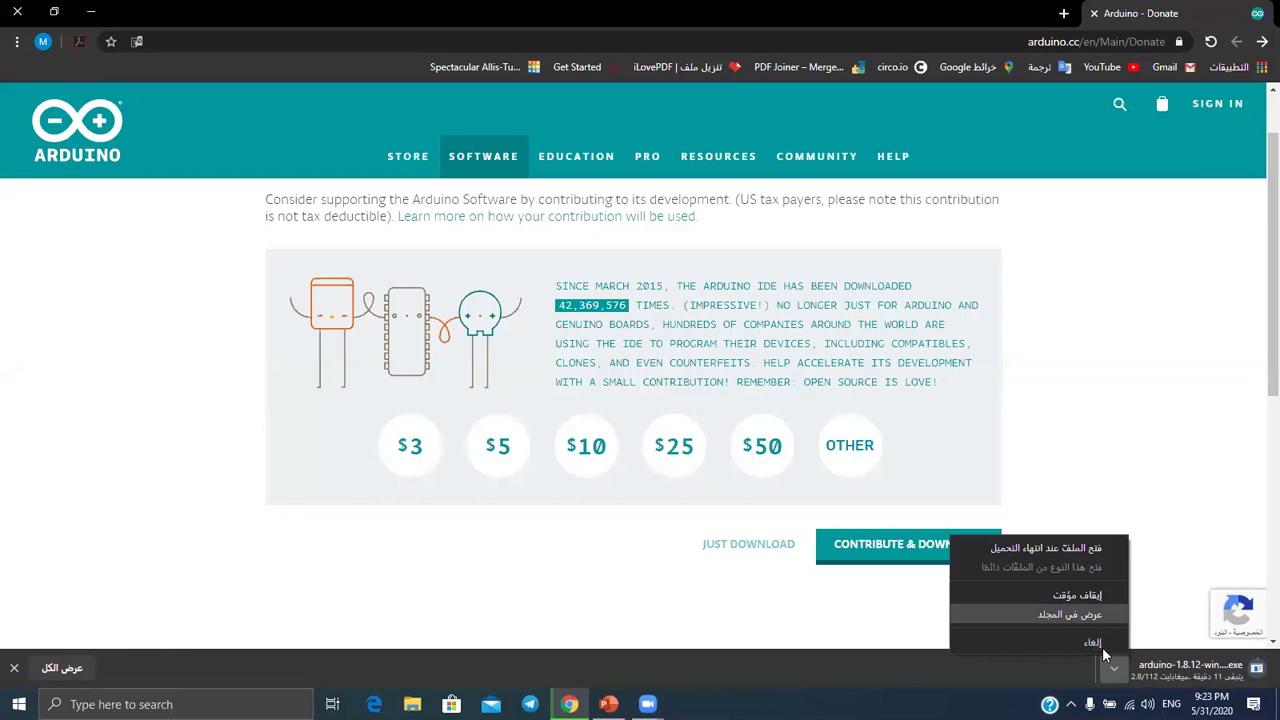
pyautogui.click(1102, 597)
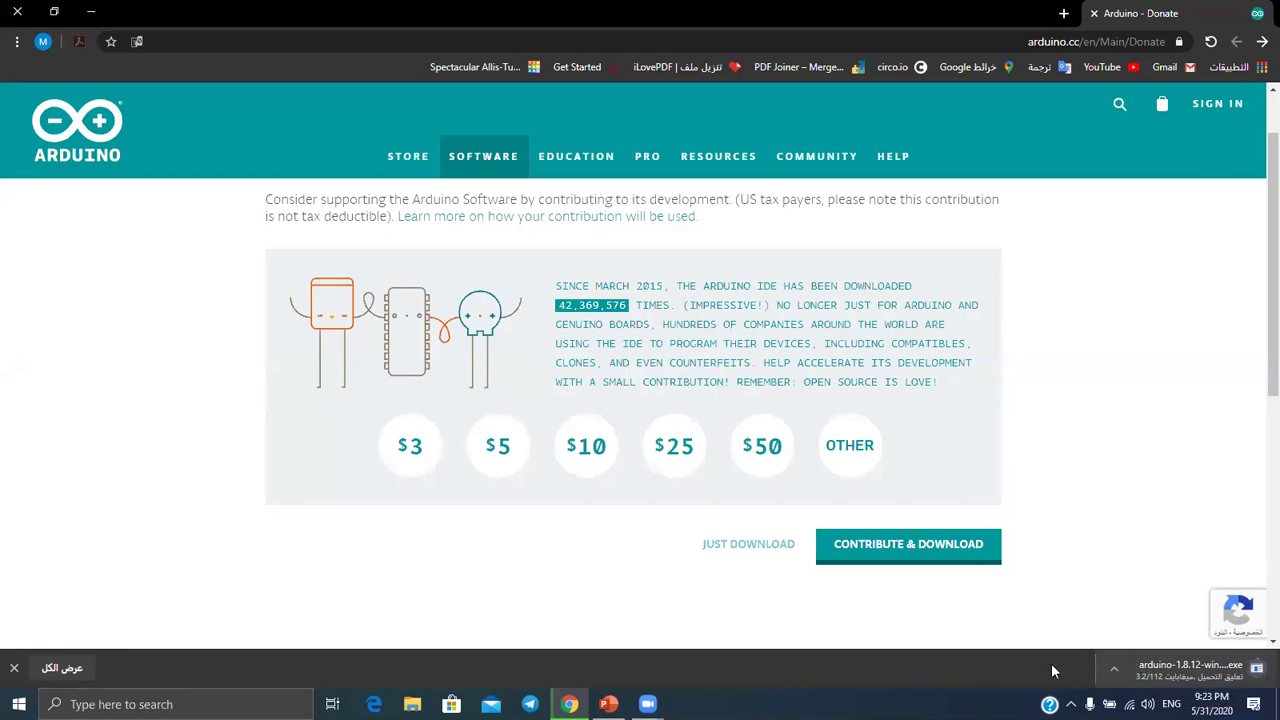
pyautogui.click(98, 14)
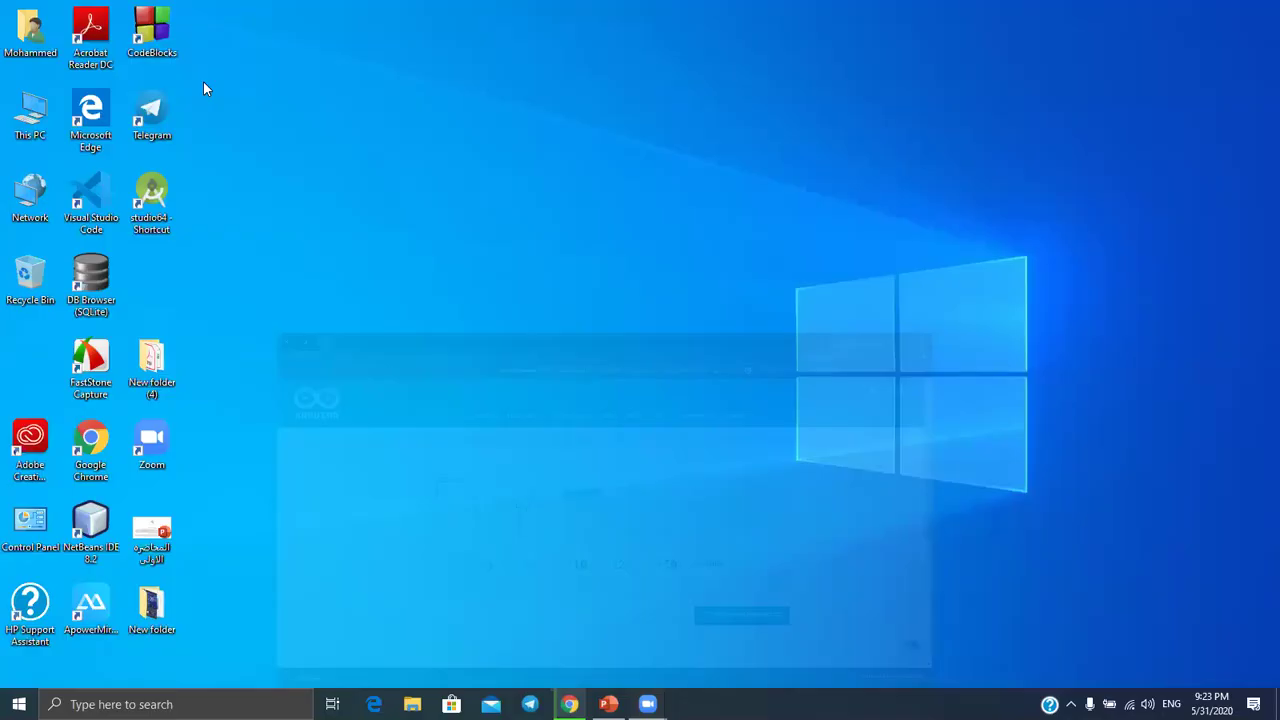
# Launch the Arduino setup program and move its License Agreement window to a clear area of the desktop
pyautogui.doubleClick(47, 58)
pyautogui.moveTo(918, 310); pyautogui.dragTo(395, 290)
pyautogui.click(1190, 61)
pyautogui.rightClick(715, 285)
pyautogui.moveTo(405, 283); pyautogui.dragTo(612, 314)
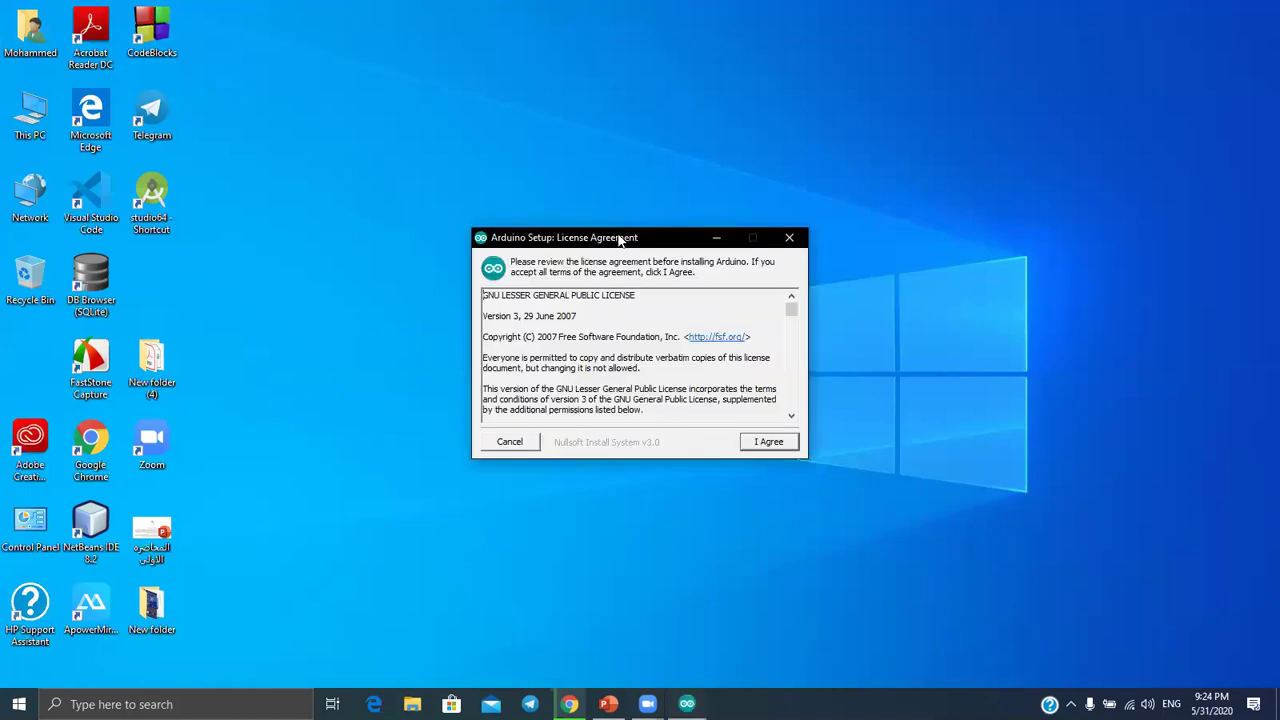
pyautogui.moveTo(620, 240); pyautogui.dragTo(636, 230)
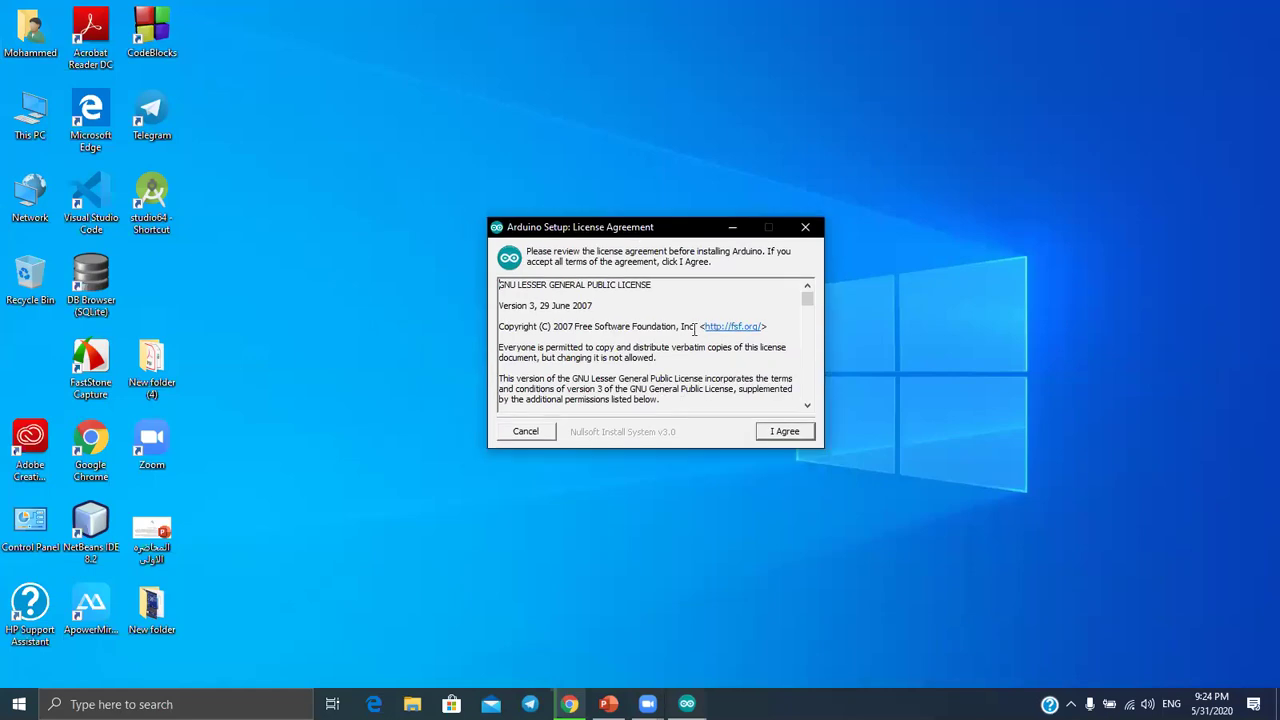
# Accept the licence and install Arduino with all components into C:\Program Files (x86)\Arduino, showing the installation details
pyautogui.click(785, 431)
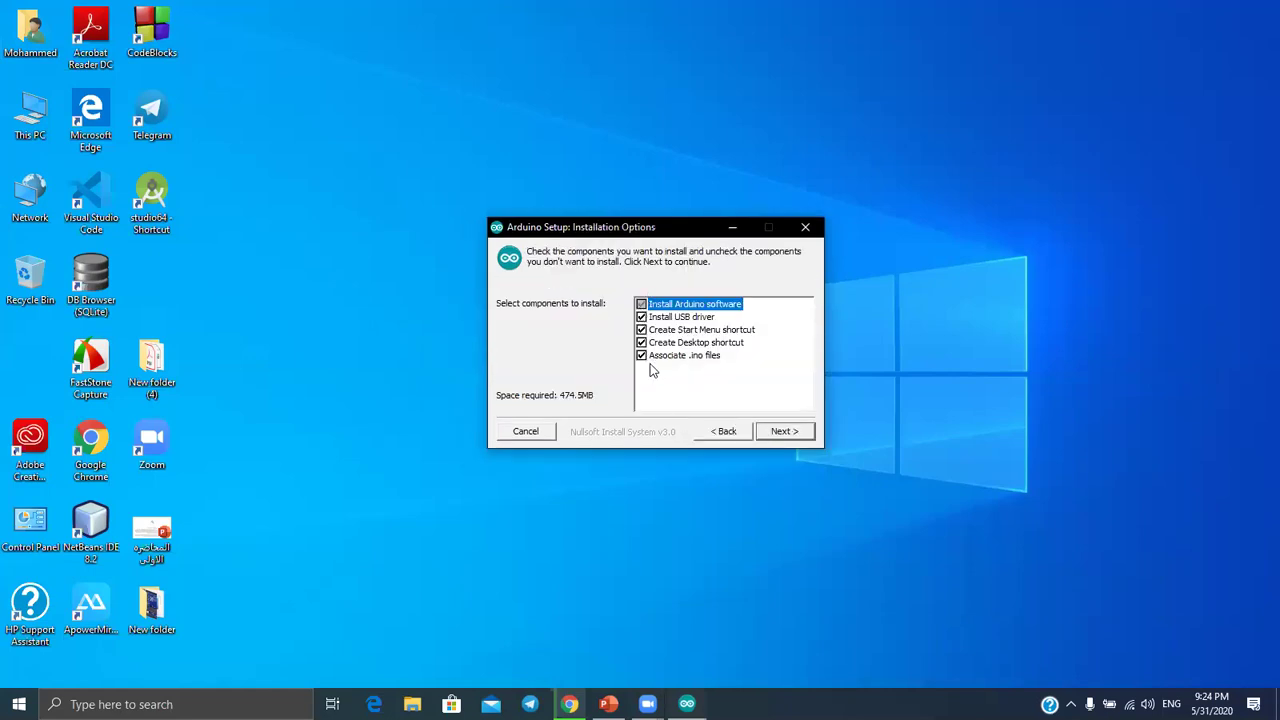
pyautogui.click(781, 431)
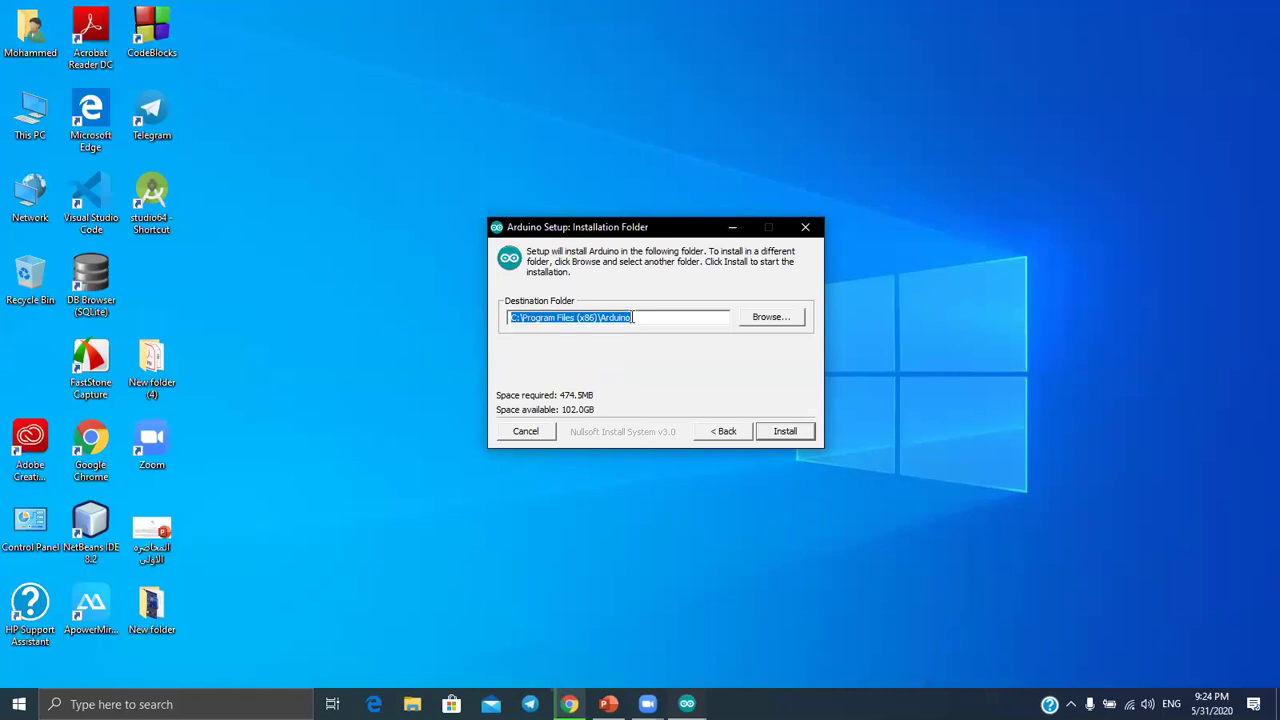
pyautogui.click(649, 318)
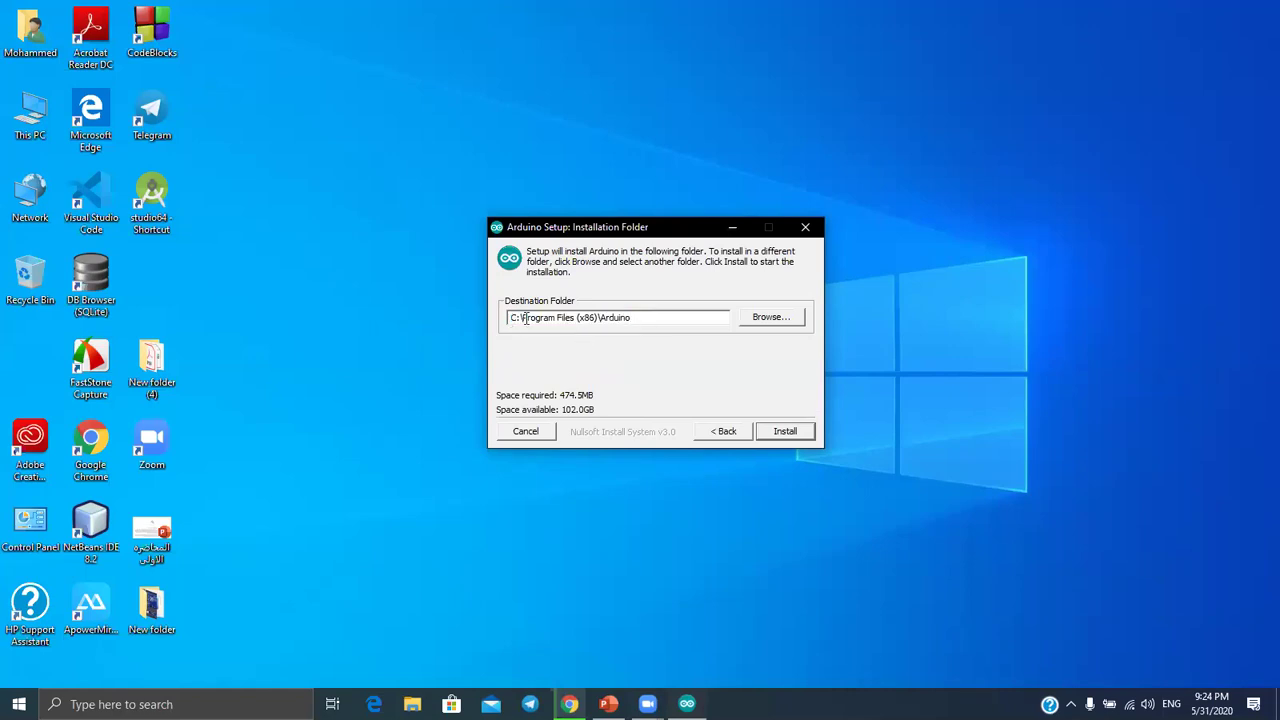
pyautogui.doubleClick(516, 317)
pyautogui.click(781, 436)
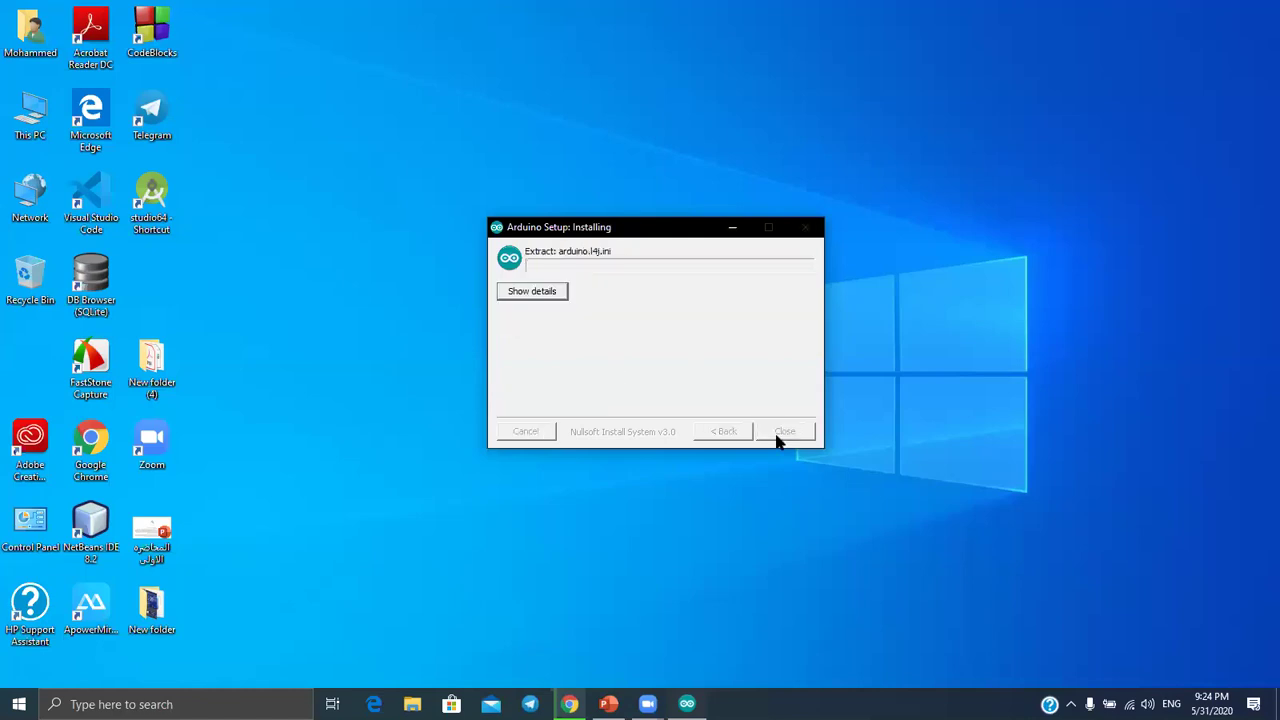
pyautogui.click(543, 291)
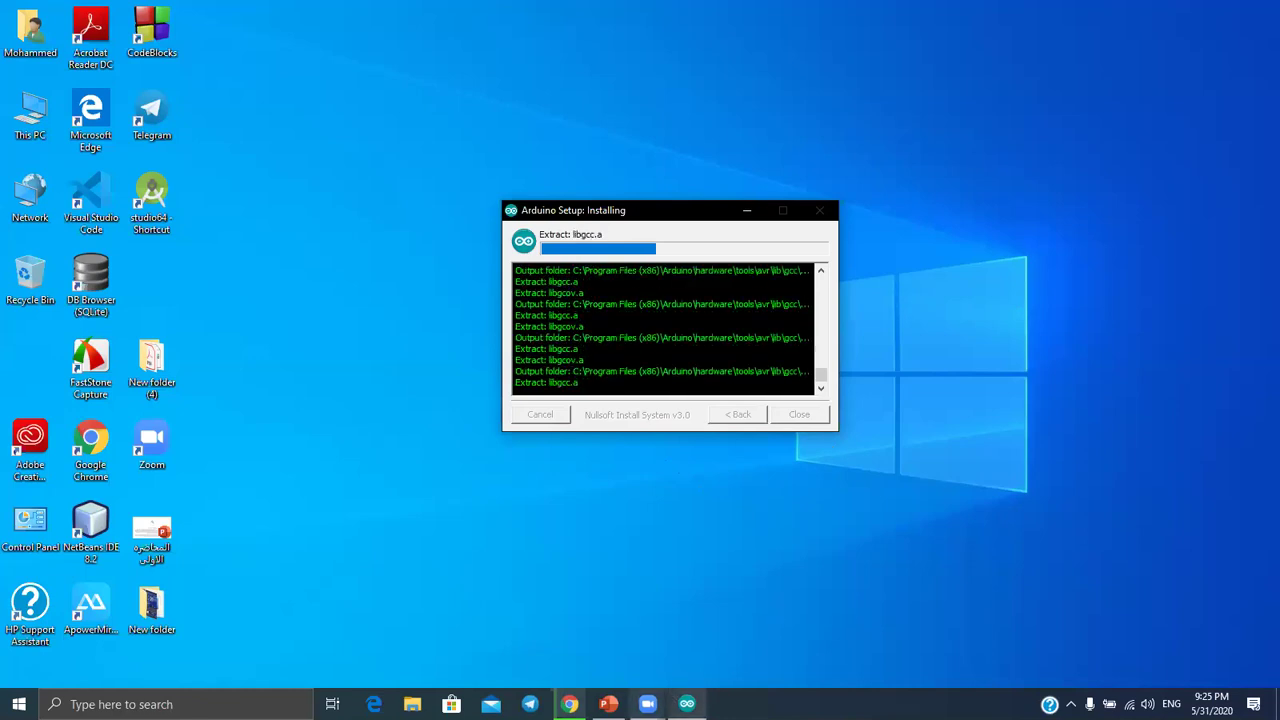
# Switch to PowerPoint and present the slides from the beginning, viewing the Windows Security driver-installation slide
pyautogui.moveTo(608, 704)
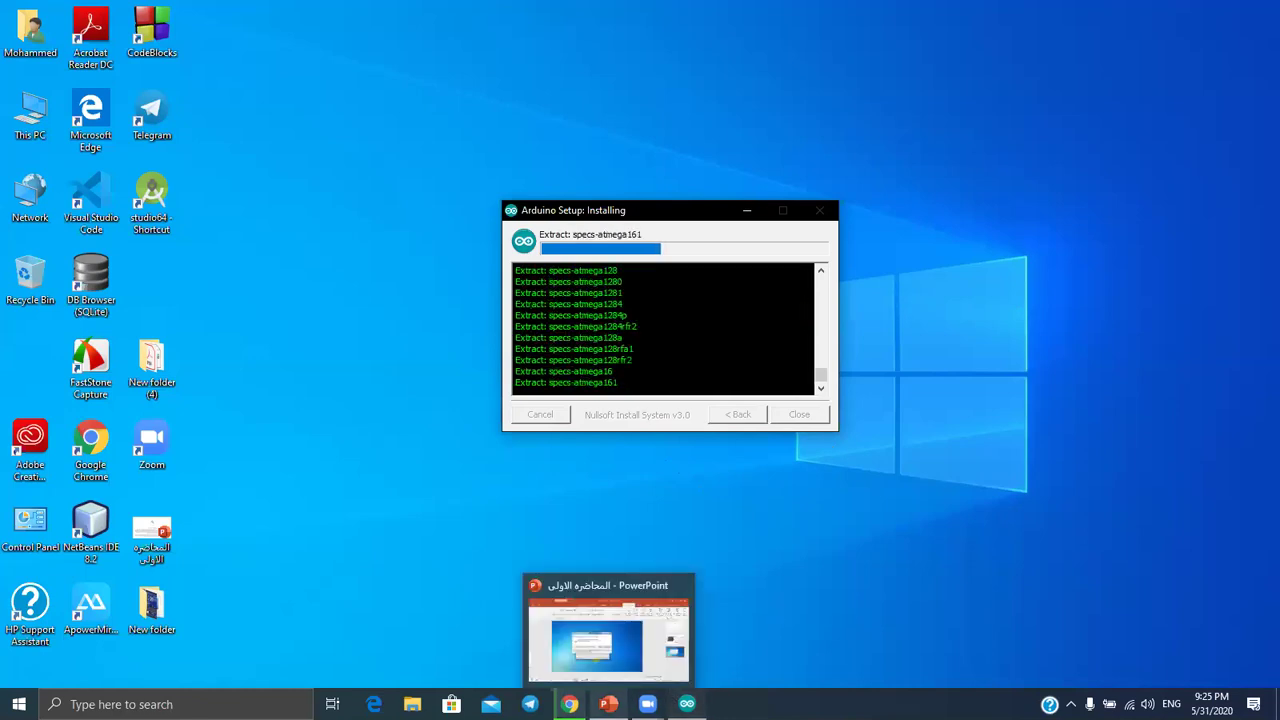
pyautogui.click(608, 640)
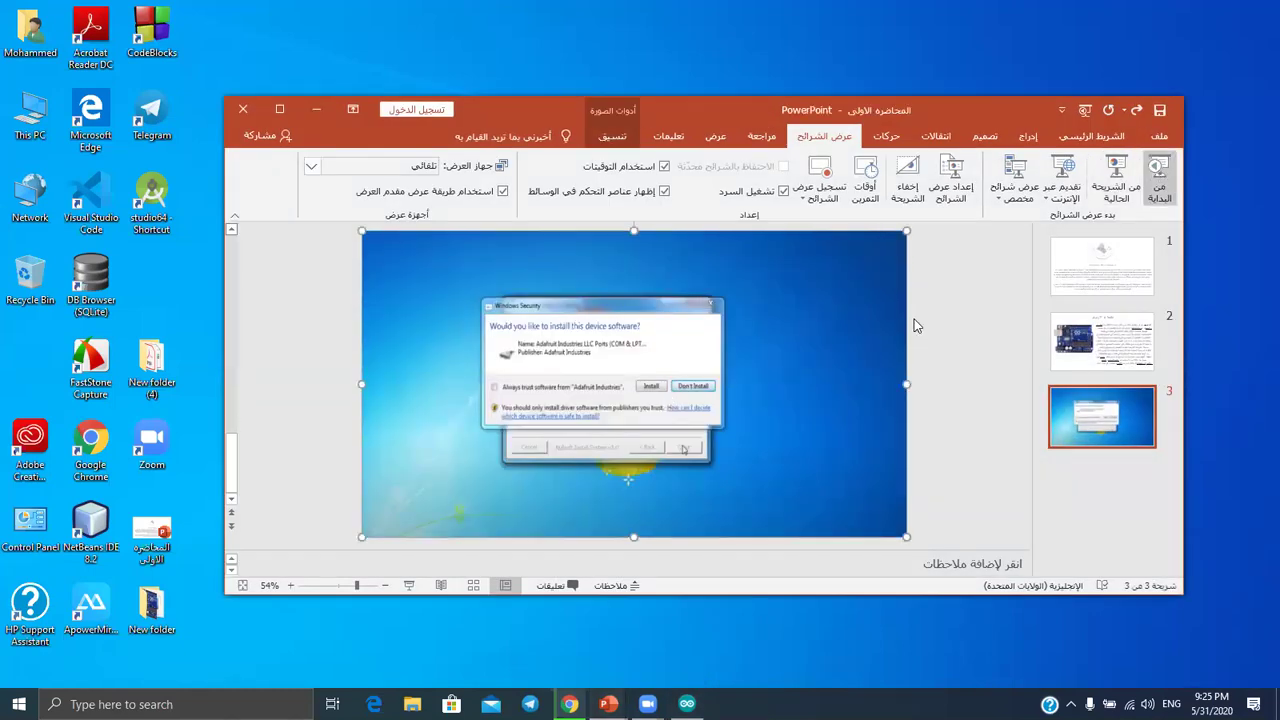
pyautogui.click(1158, 178)
pyautogui.click(842, 348)
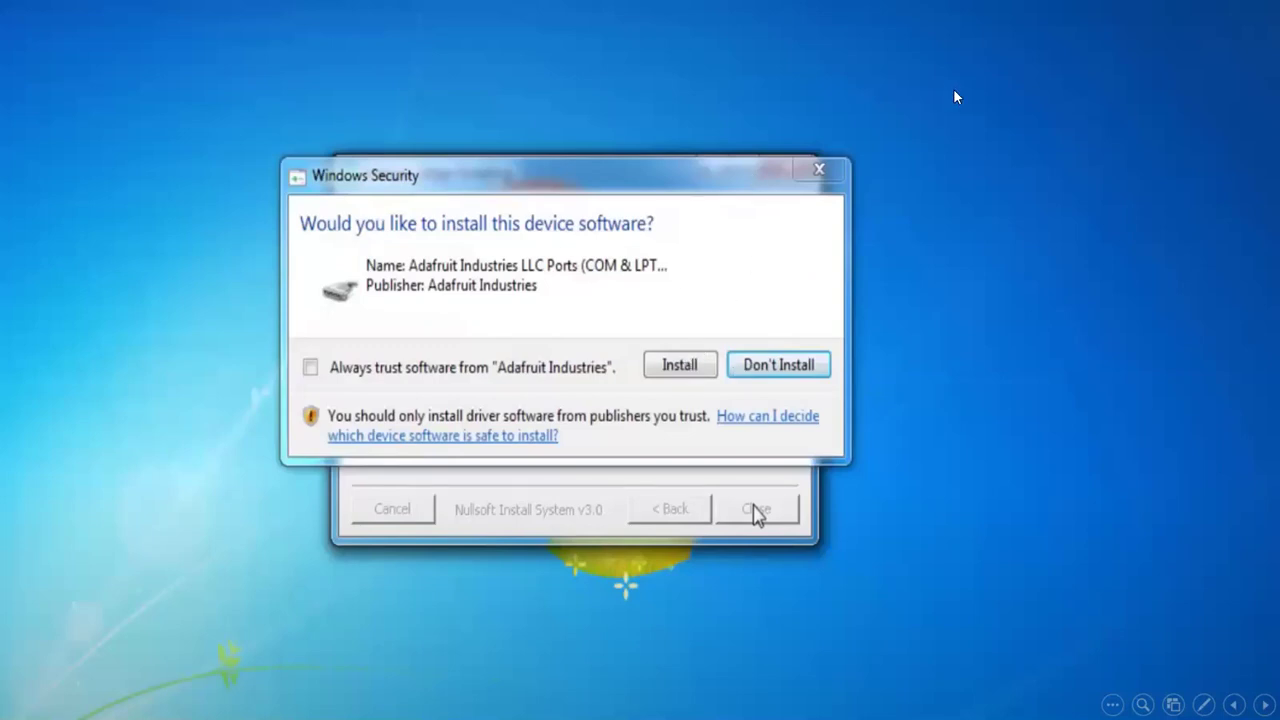
pyautogui.click(986, 292)
pyautogui.click(986, 292)
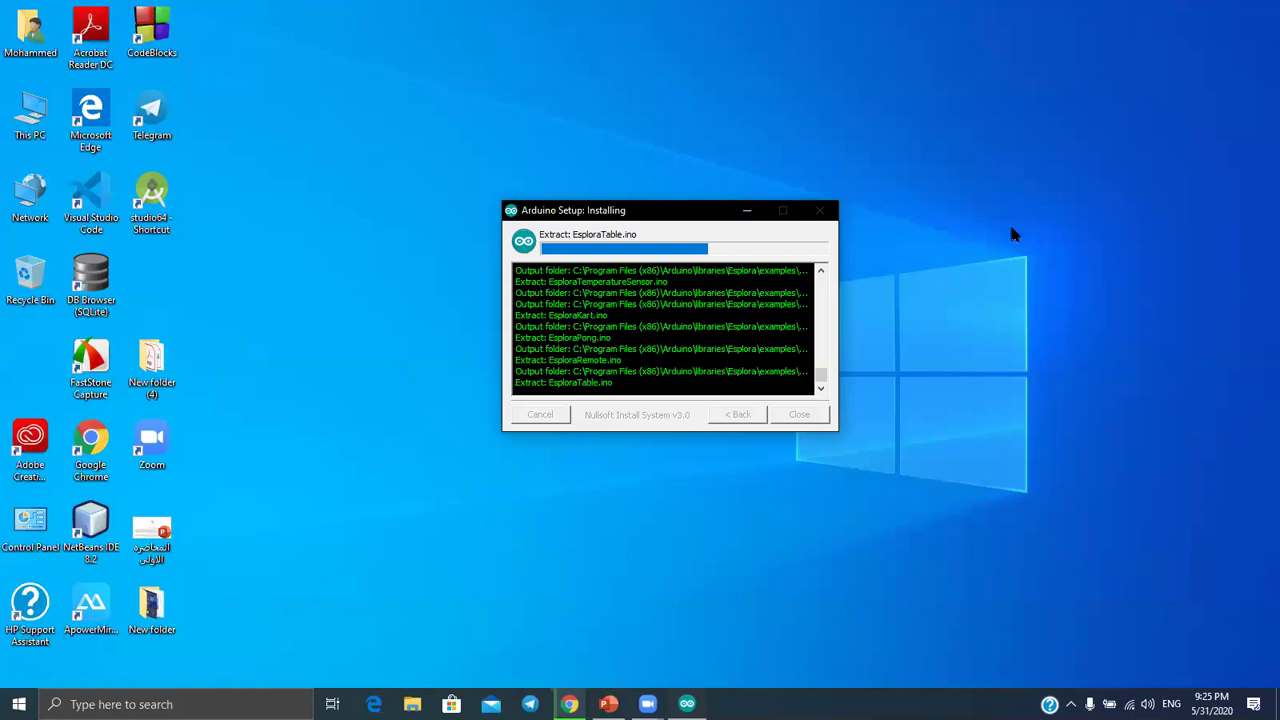
pyautogui.rightClick(1009, 220)
pyautogui.click(1043, 267)
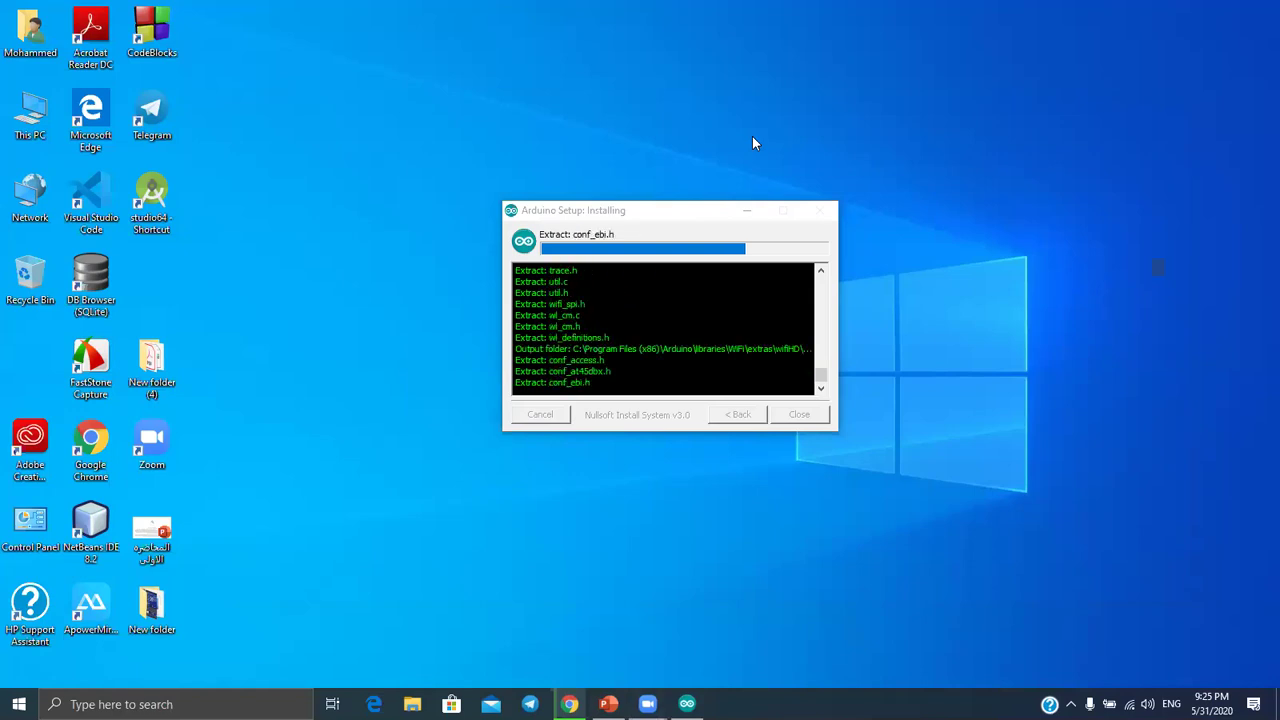
pyautogui.rightClick(952, 236)
pyautogui.click(994, 277)
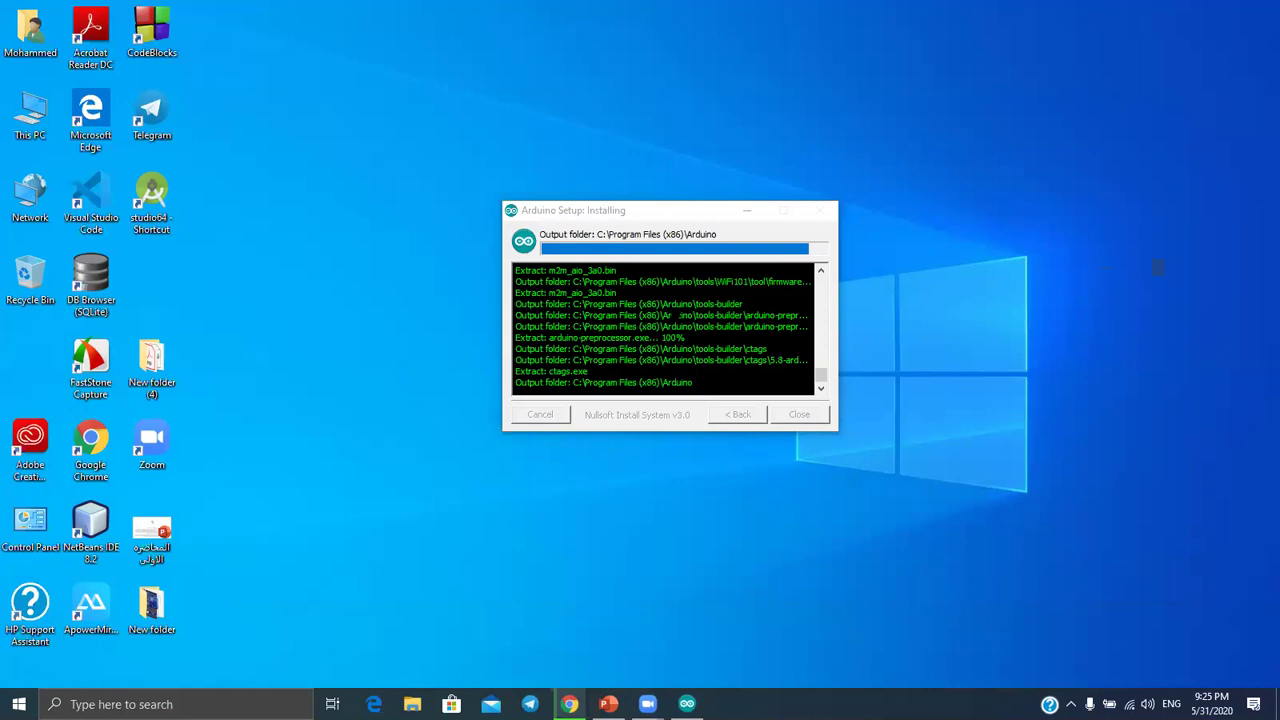
pyautogui.rightClick(976, 262)
pyautogui.click(1010, 309)
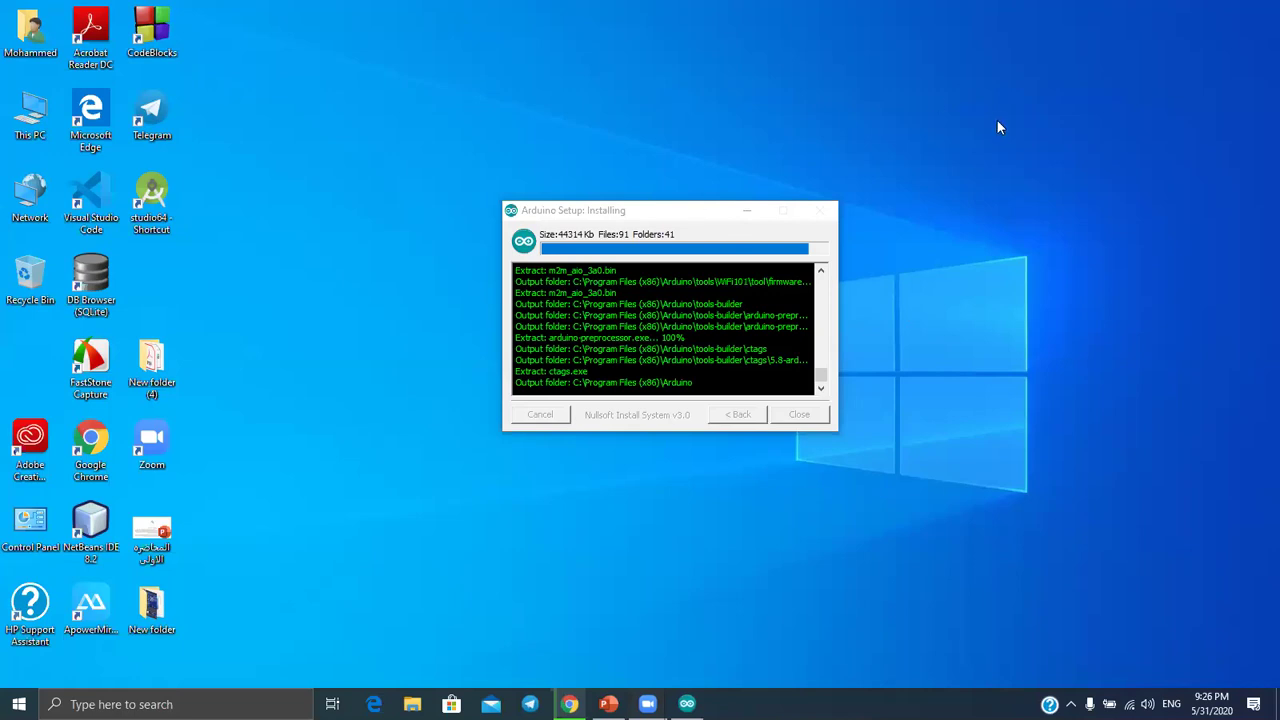
pyautogui.rightClick(1011, 233)
pyautogui.click(1060, 274)
pyautogui.moveTo(688, 208); pyautogui.dragTo(688, 182)
pyautogui.rightClick(922, 255)
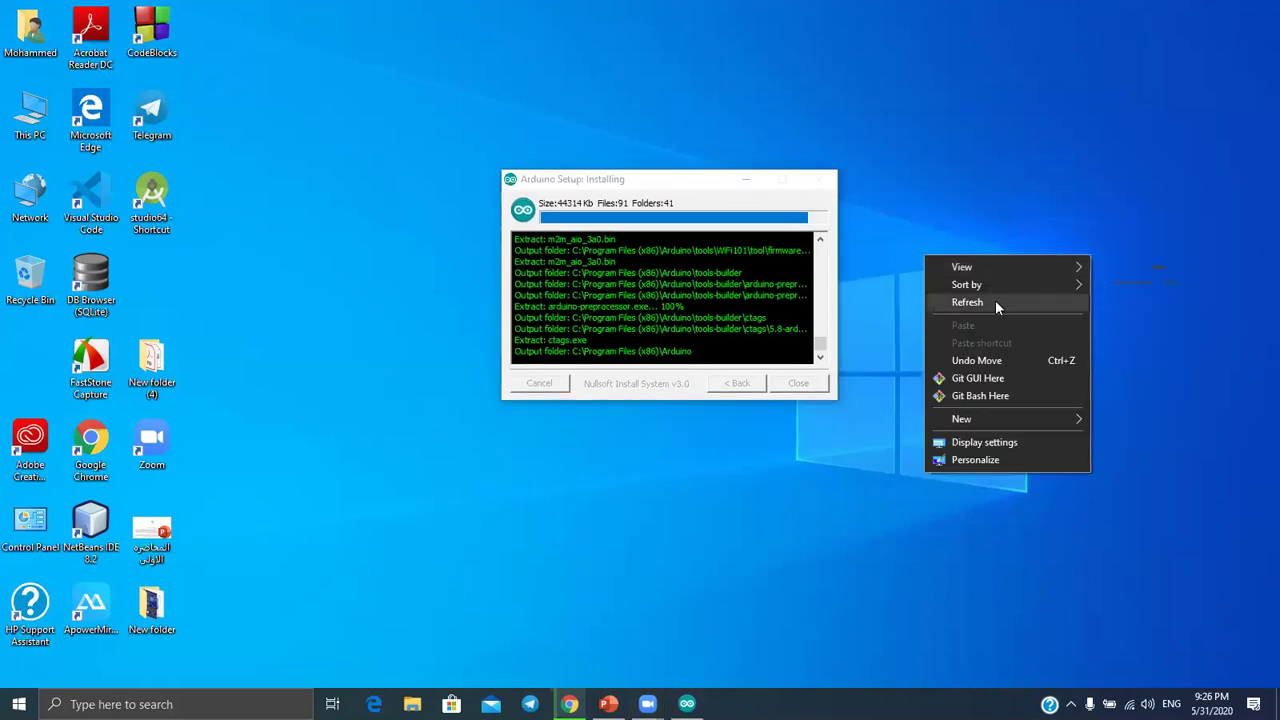
pyautogui.click(995, 302)
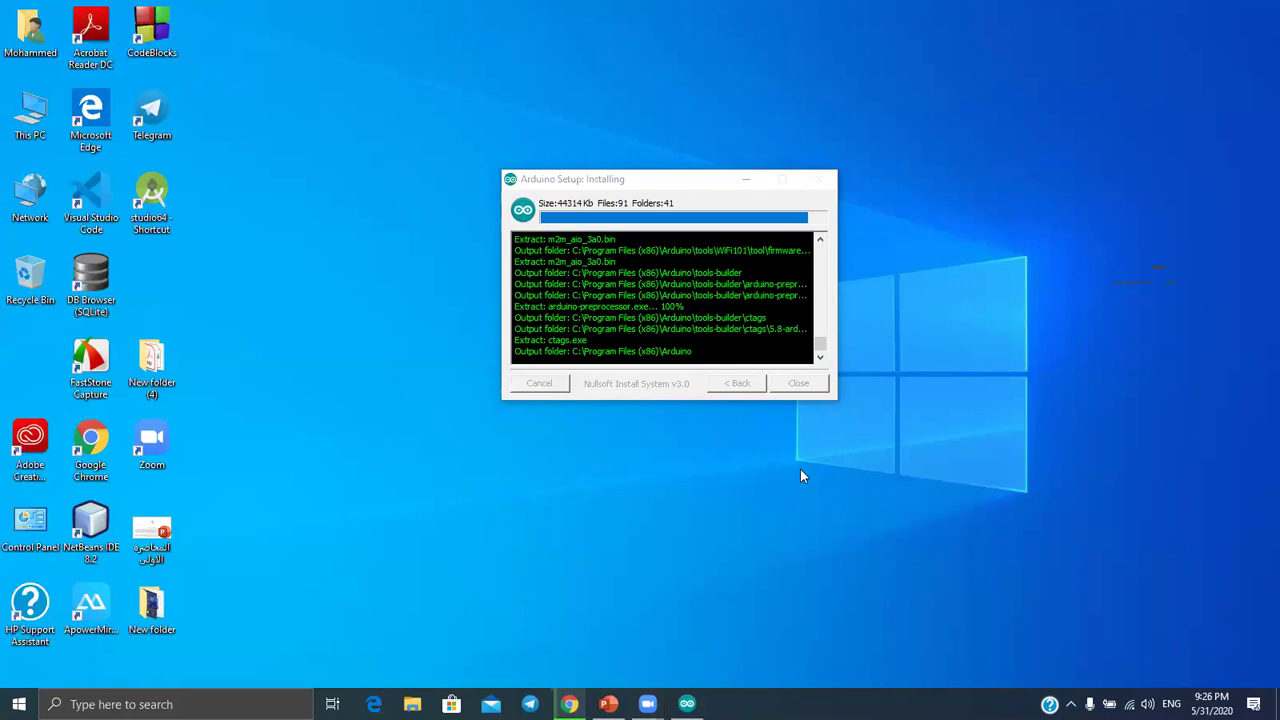
pyautogui.rightClick(936, 312)
pyautogui.click(966, 355)
pyautogui.moveTo(686, 181); pyautogui.dragTo(697, 192)
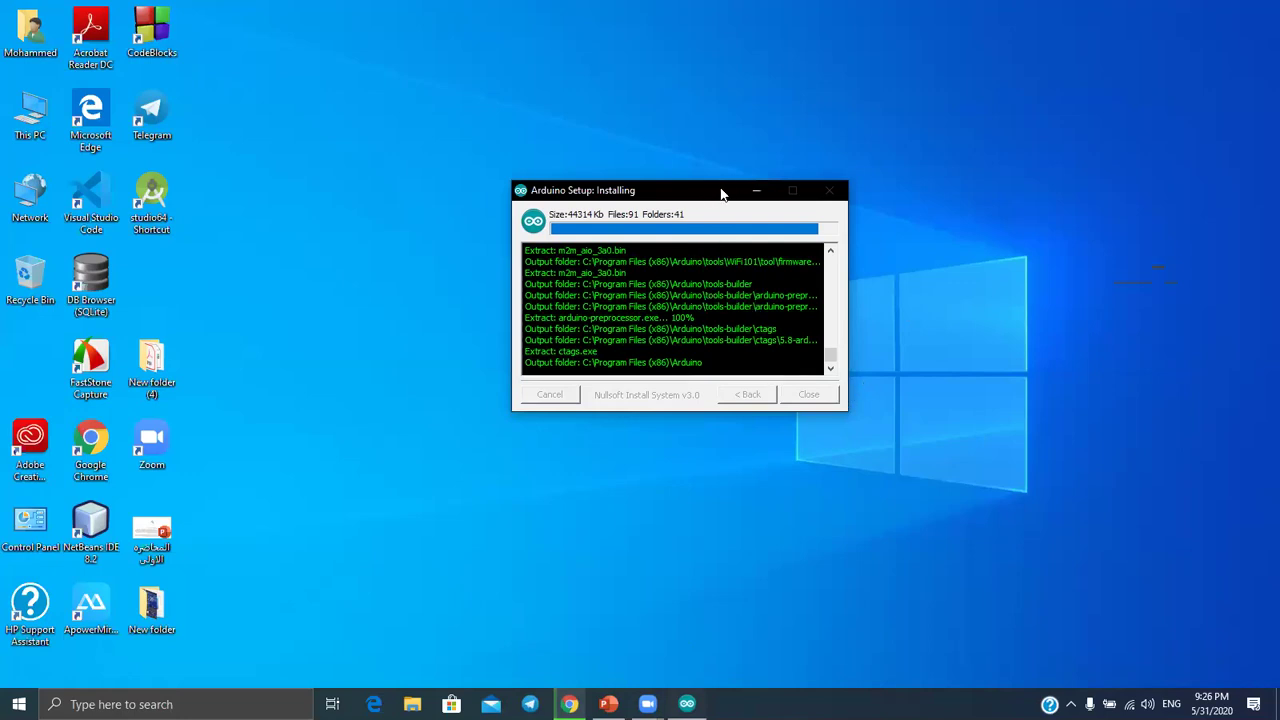
pyautogui.moveTo(722, 192); pyautogui.dragTo(753, 187)
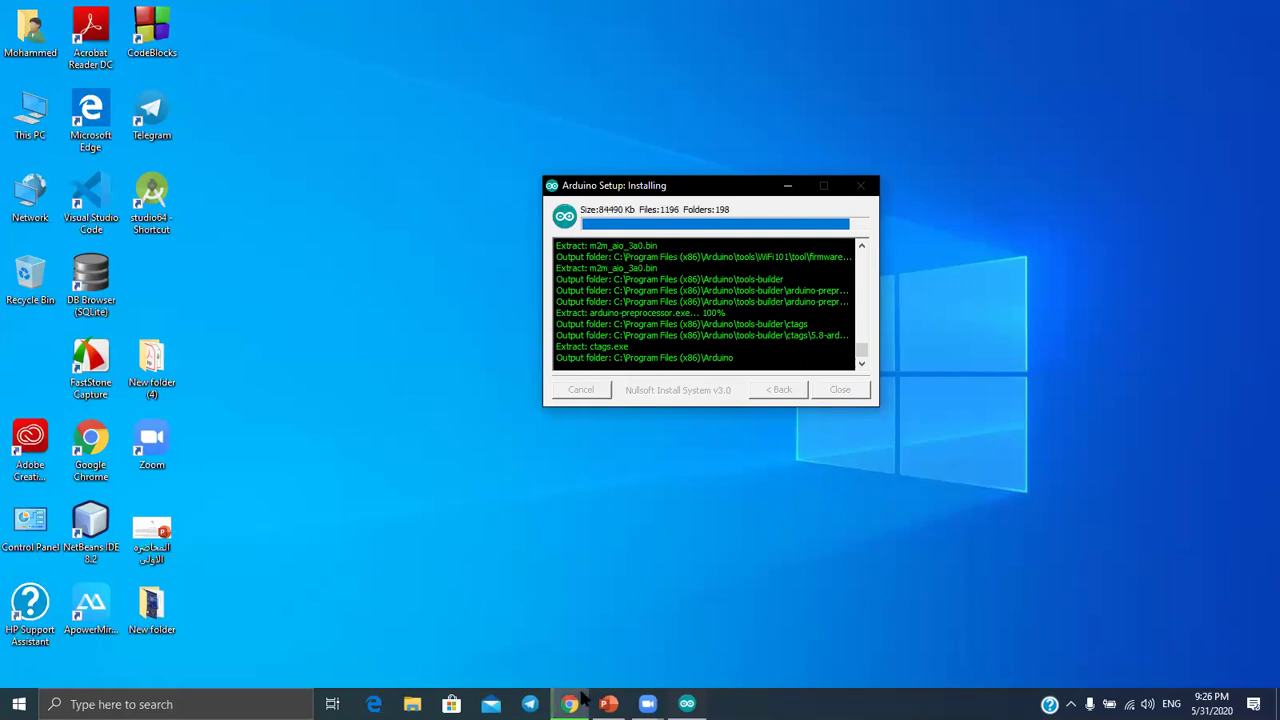
# Switch to Chrome, open the bookmarked Tinkercad page and sign in with Google, dismissing the translation offer
pyautogui.moveTo(583, 697)
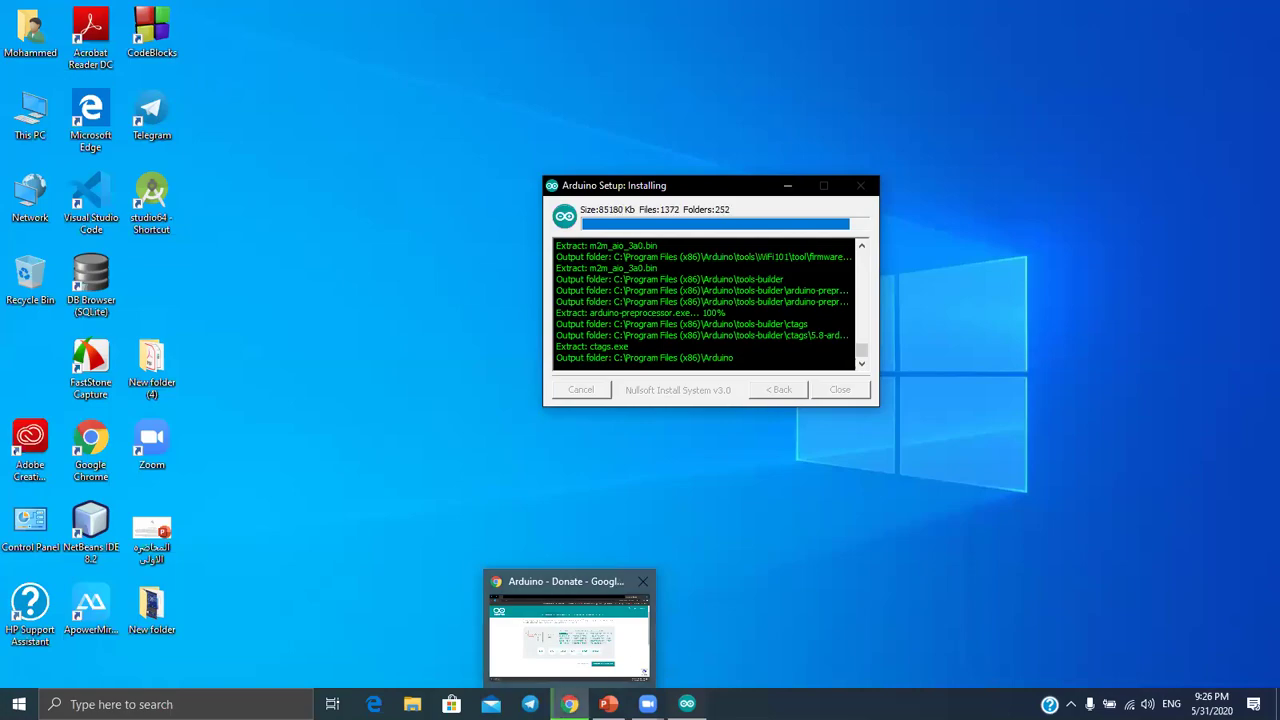
pyautogui.click(615, 600)
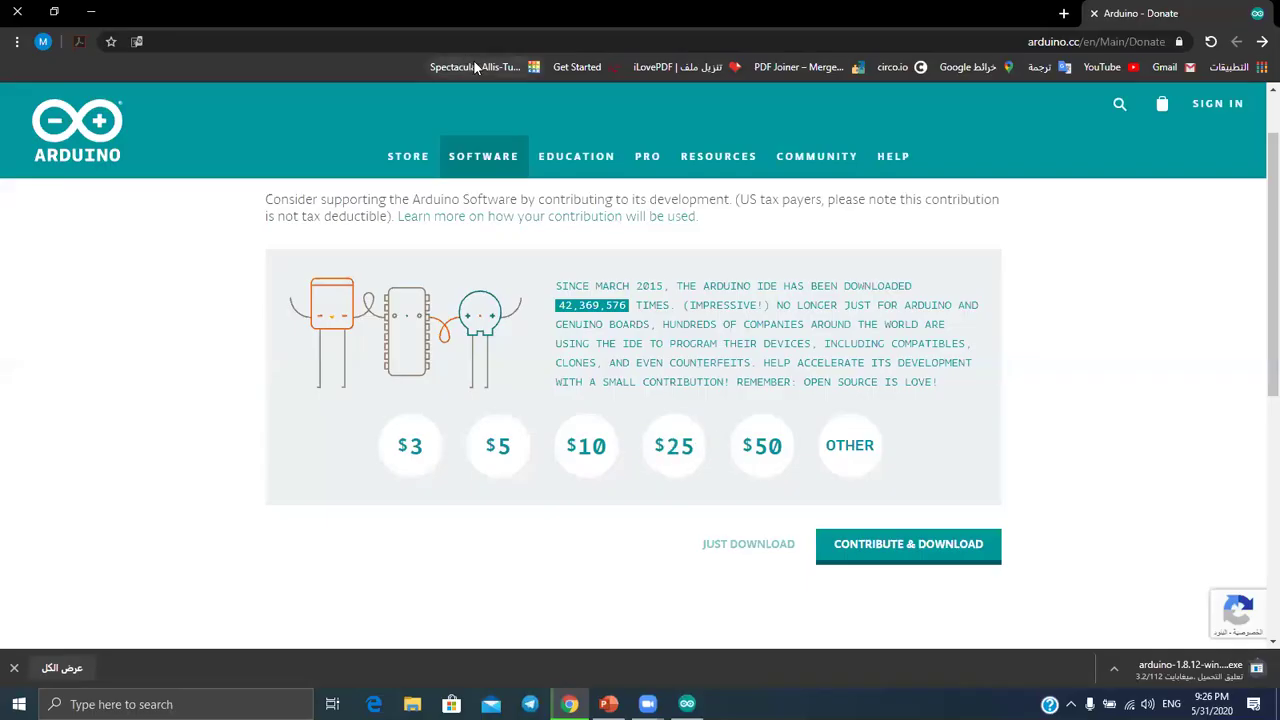
pyautogui.click(477, 67)
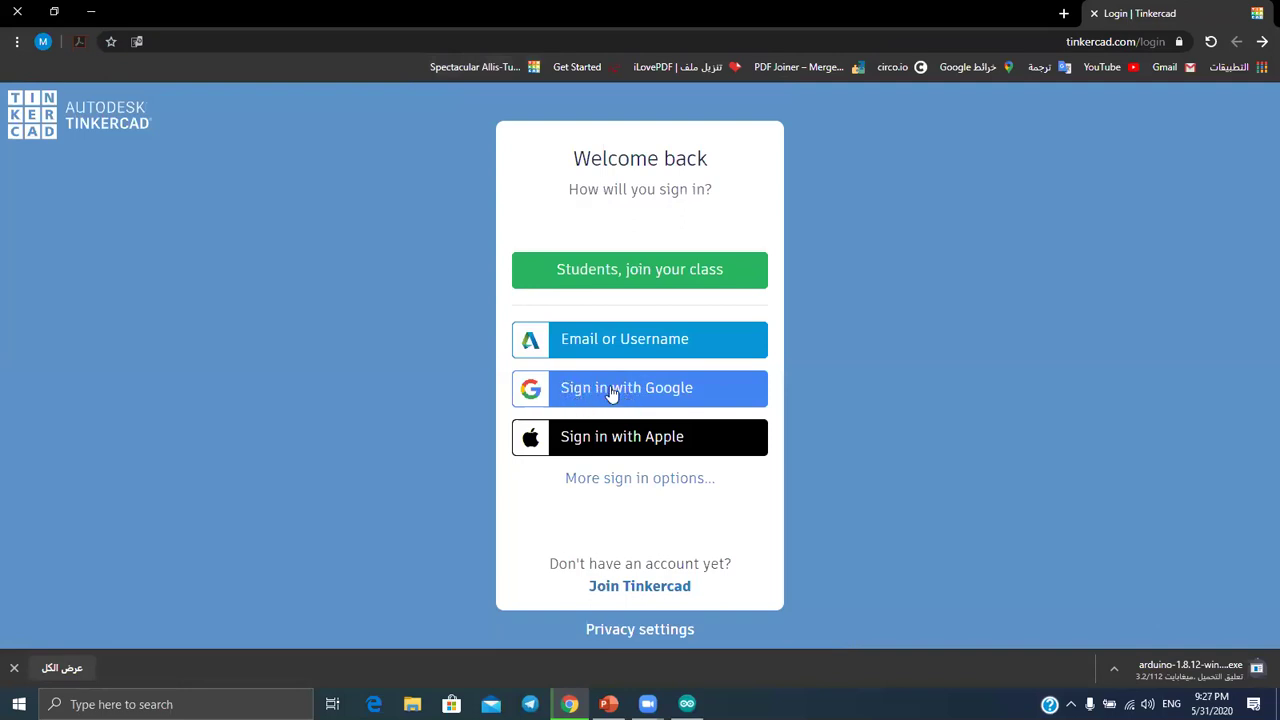
pyautogui.click(579, 398)
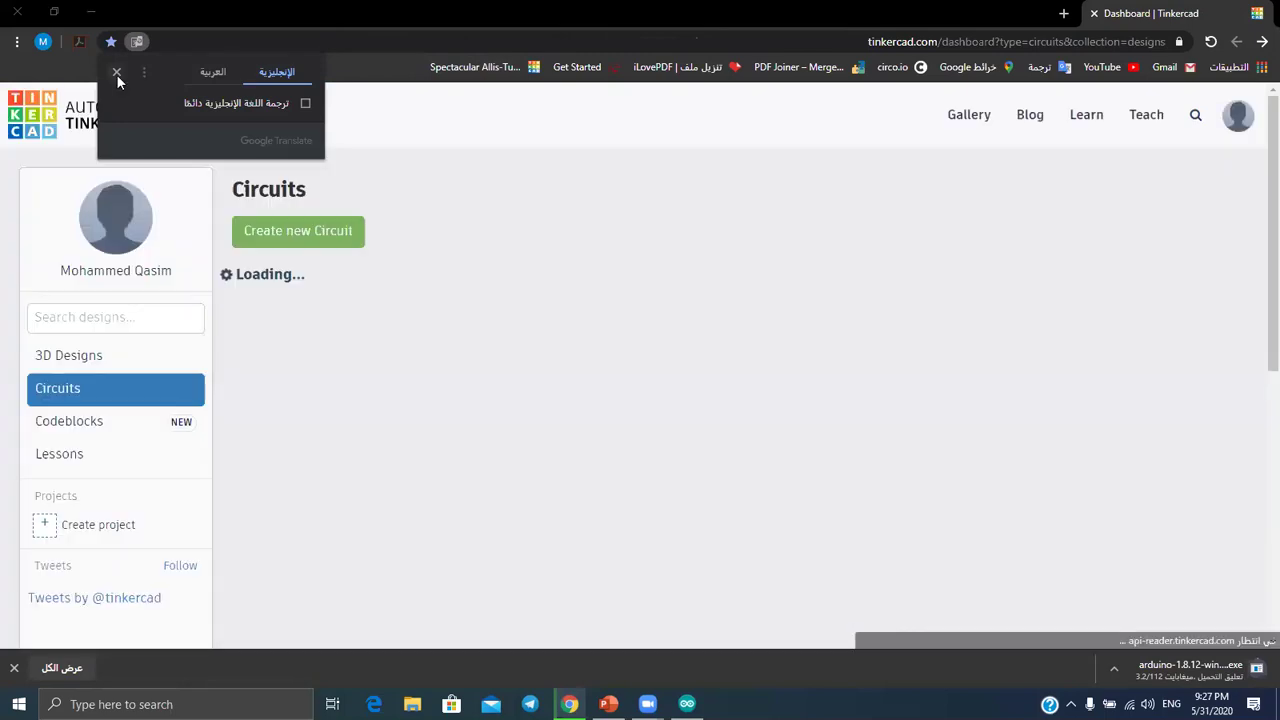
pyautogui.click(116, 74)
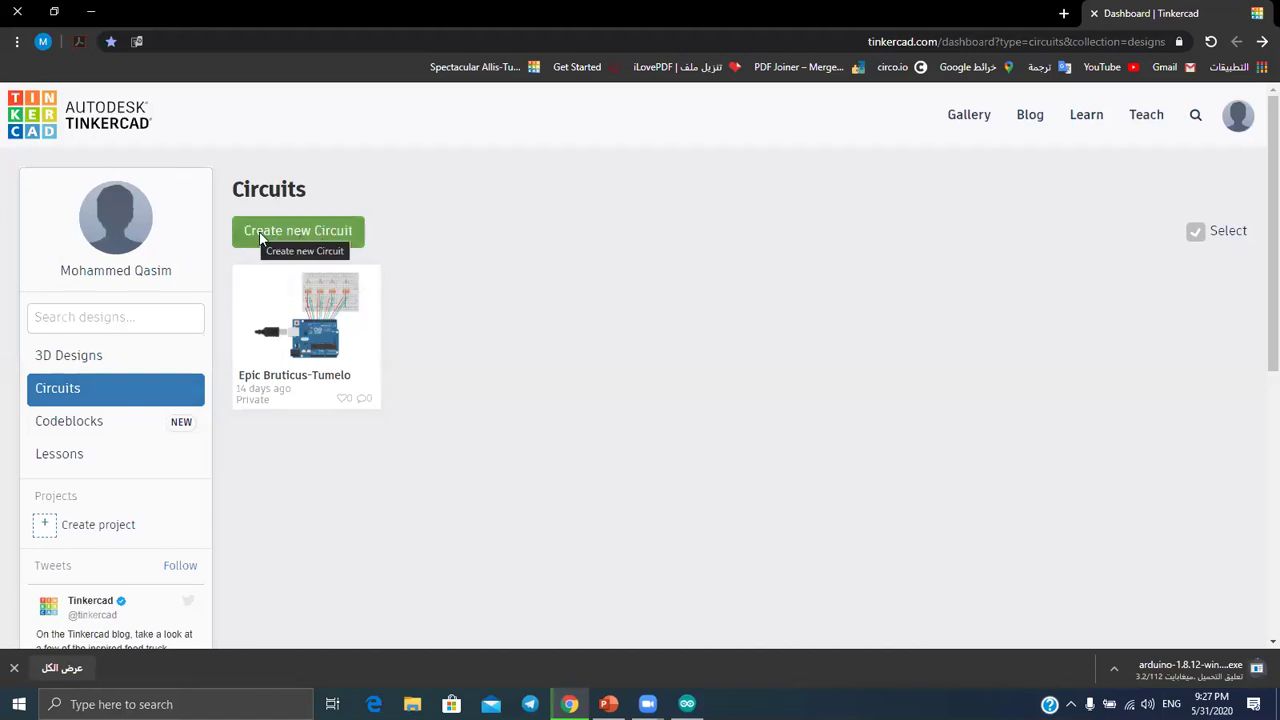
# Create a new Tinkercad circuit and look through the Basic components available for it
pyautogui.click(303, 231)
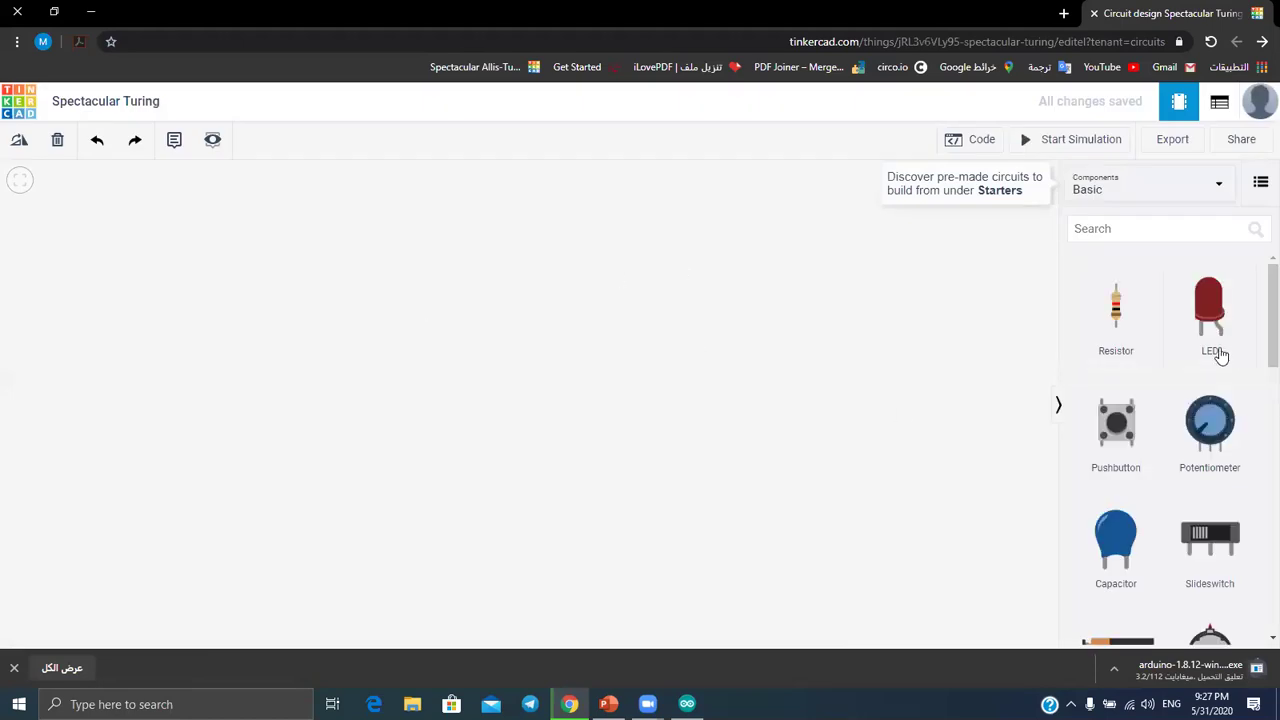
pyautogui.scroll(-6, 1154, 386)
pyautogui.scroll(2, 1154, 403)
pyautogui.scroll(-2, 1100, 400)
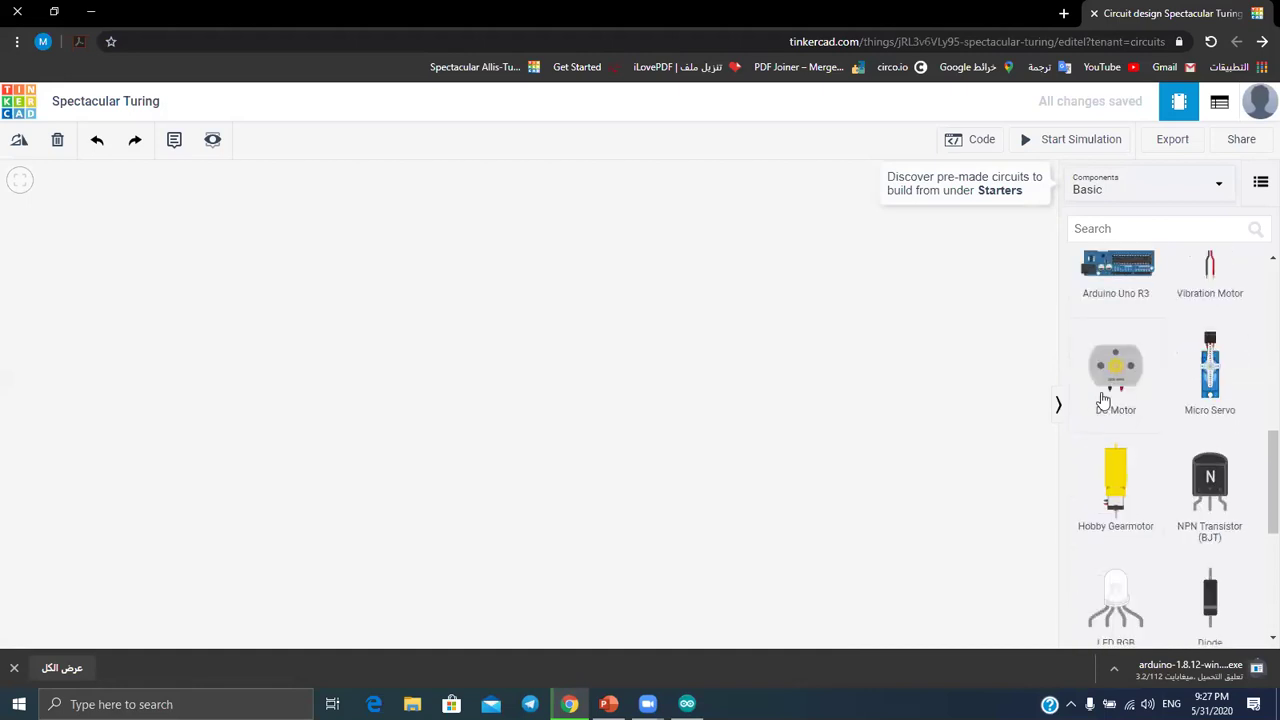
pyautogui.scroll(-2, 1134, 423)
pyautogui.scroll(-2, 1143, 486)
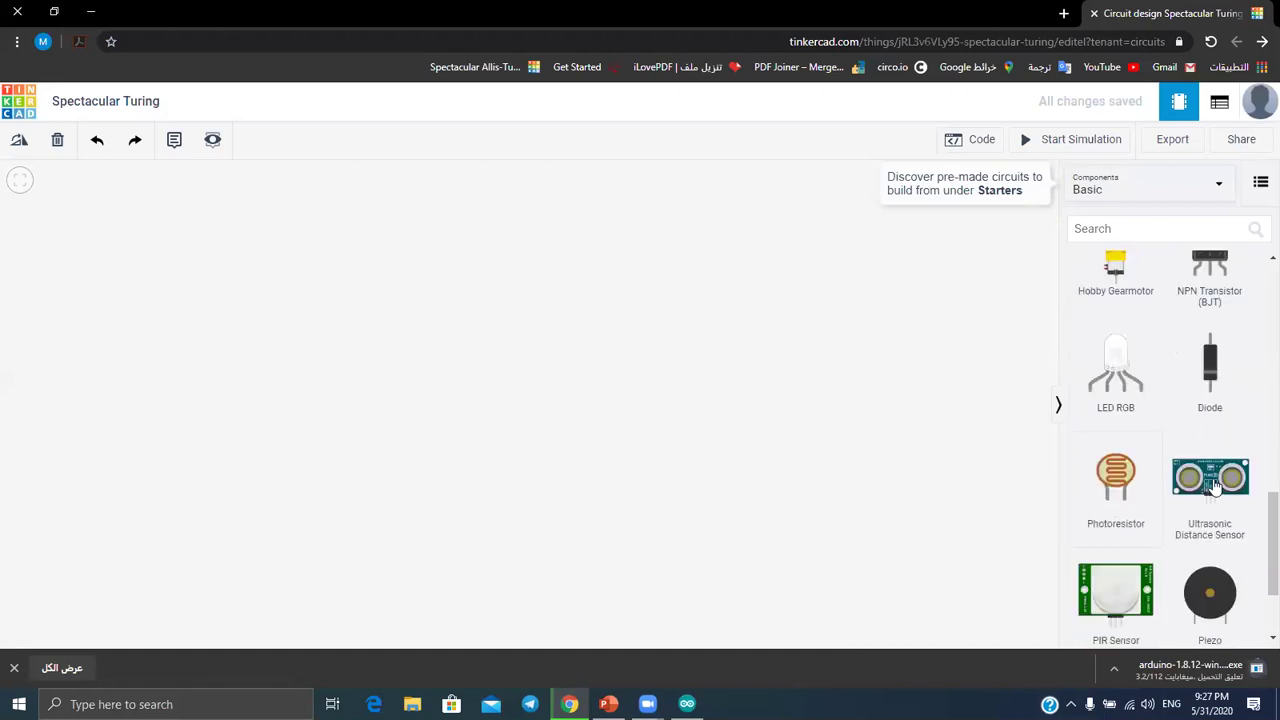
pyautogui.scroll(-1, 1150, 450)
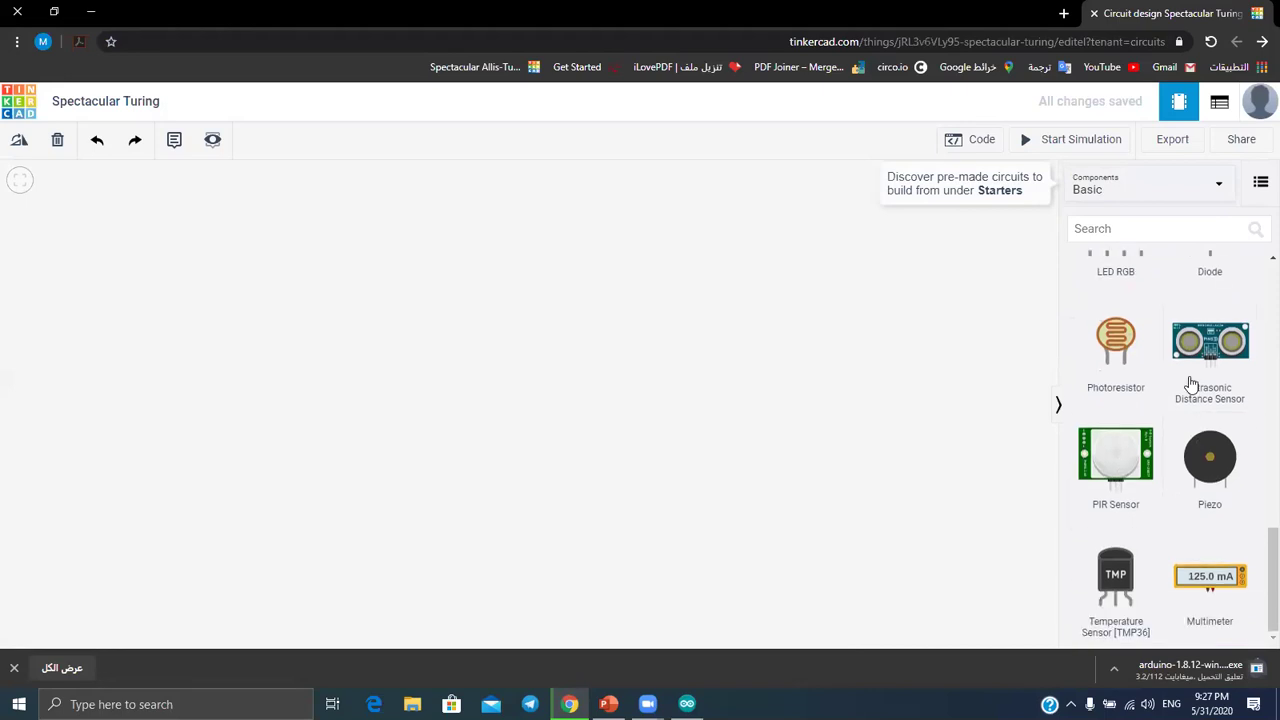
pyautogui.scroll(5, 1190, 386)
# Show all components in the library, look through them, and check the available component and starter categories
pyautogui.click(1180, 190)
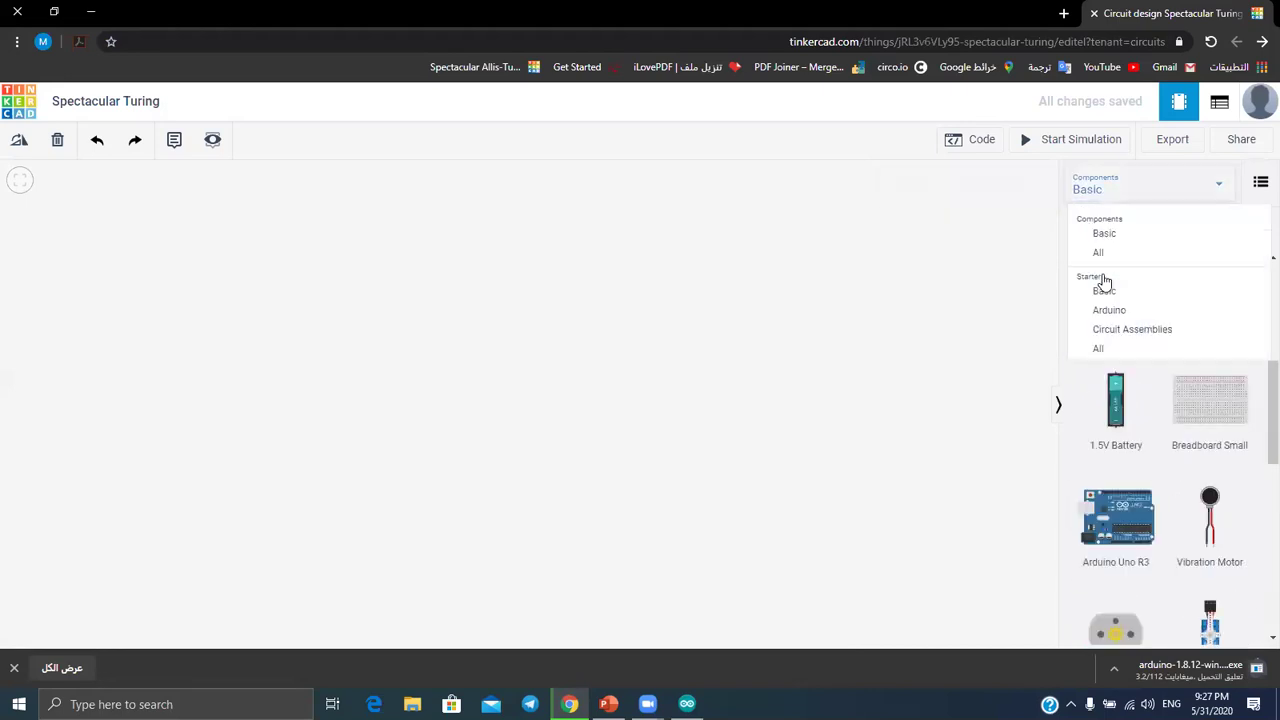
pyautogui.click(1098, 253)
pyautogui.scroll(-5, 1157, 417)
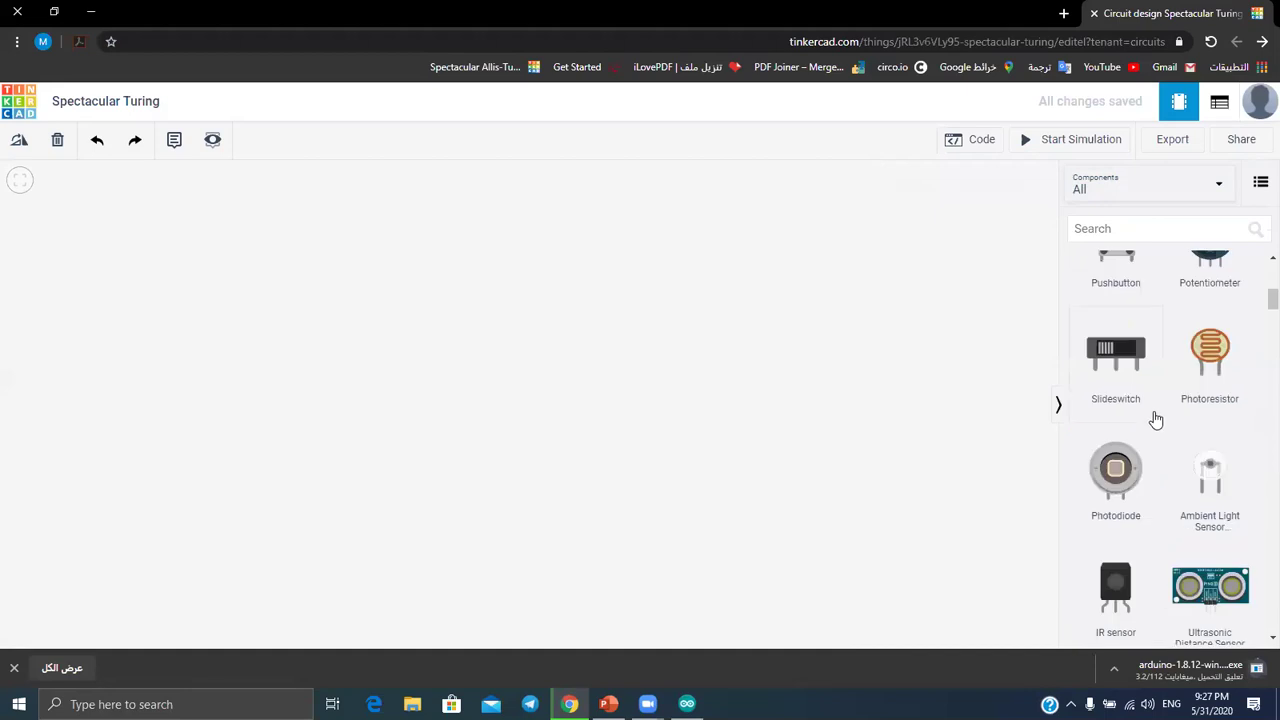
pyautogui.click(1180, 200)
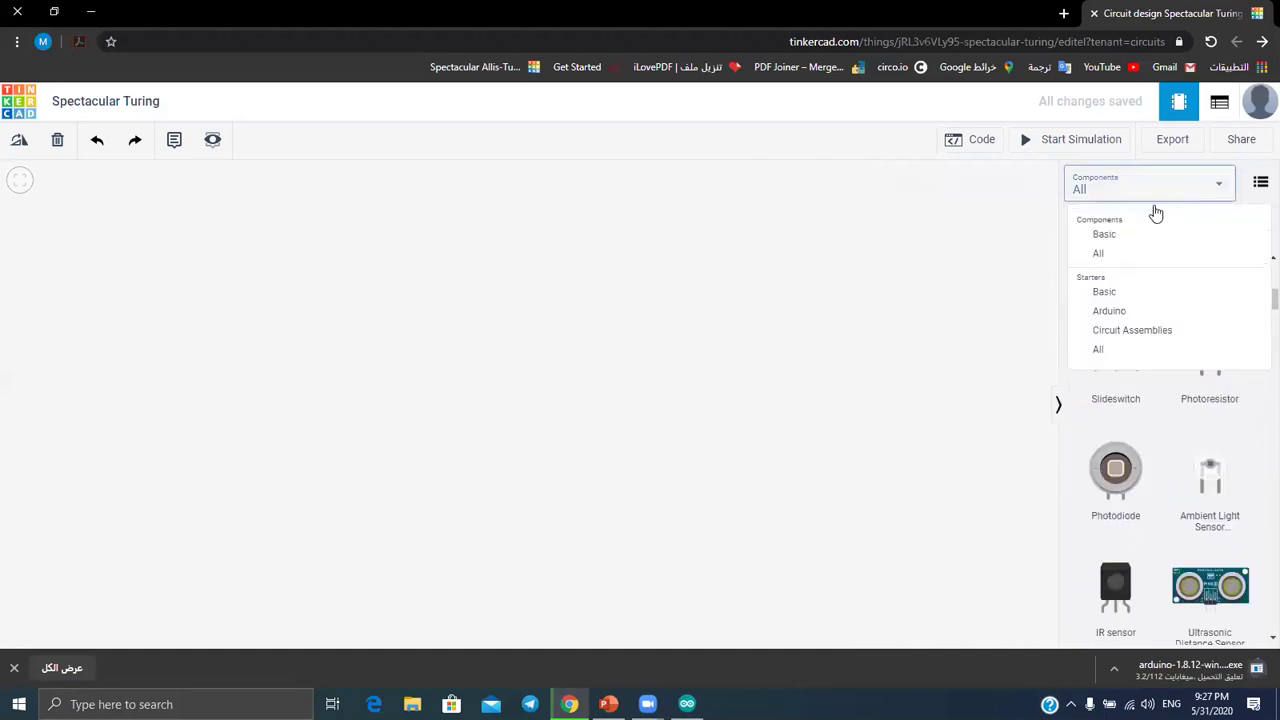
pyautogui.click(590, 289)
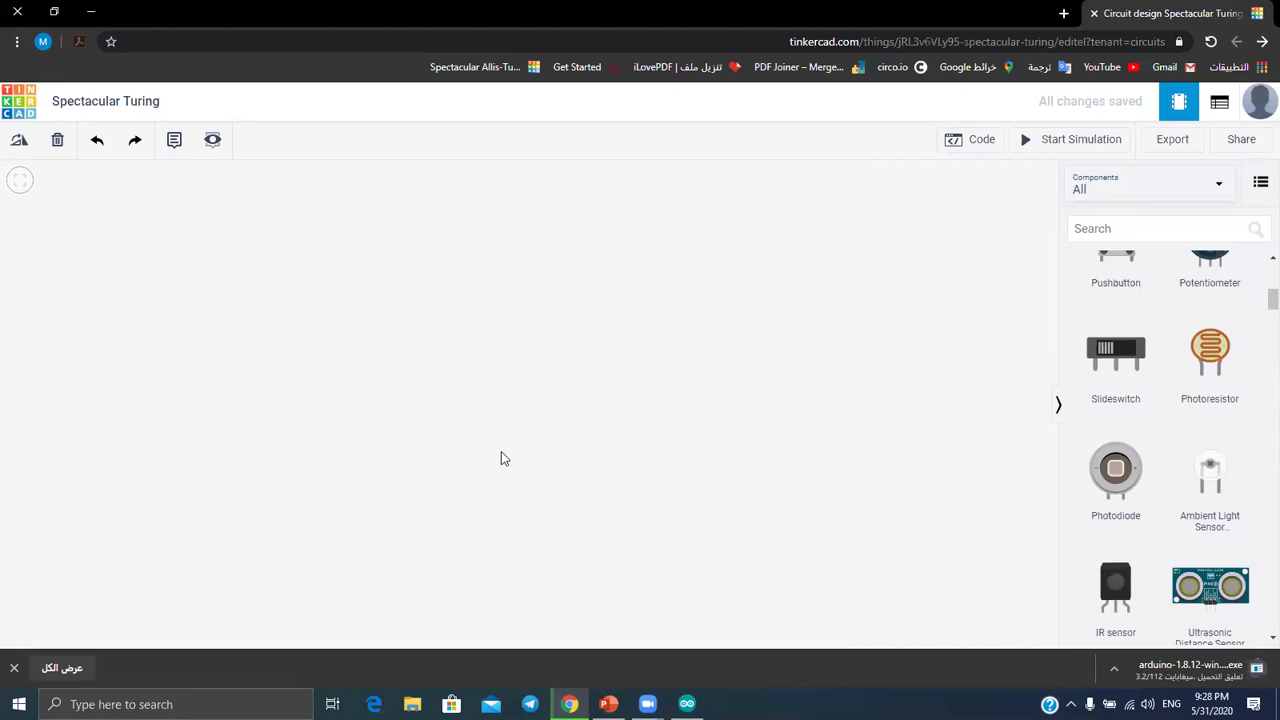
# View the circuit's code editor, return to the component library, and dismiss the browser's downloads bar
pyautogui.click(969, 141)
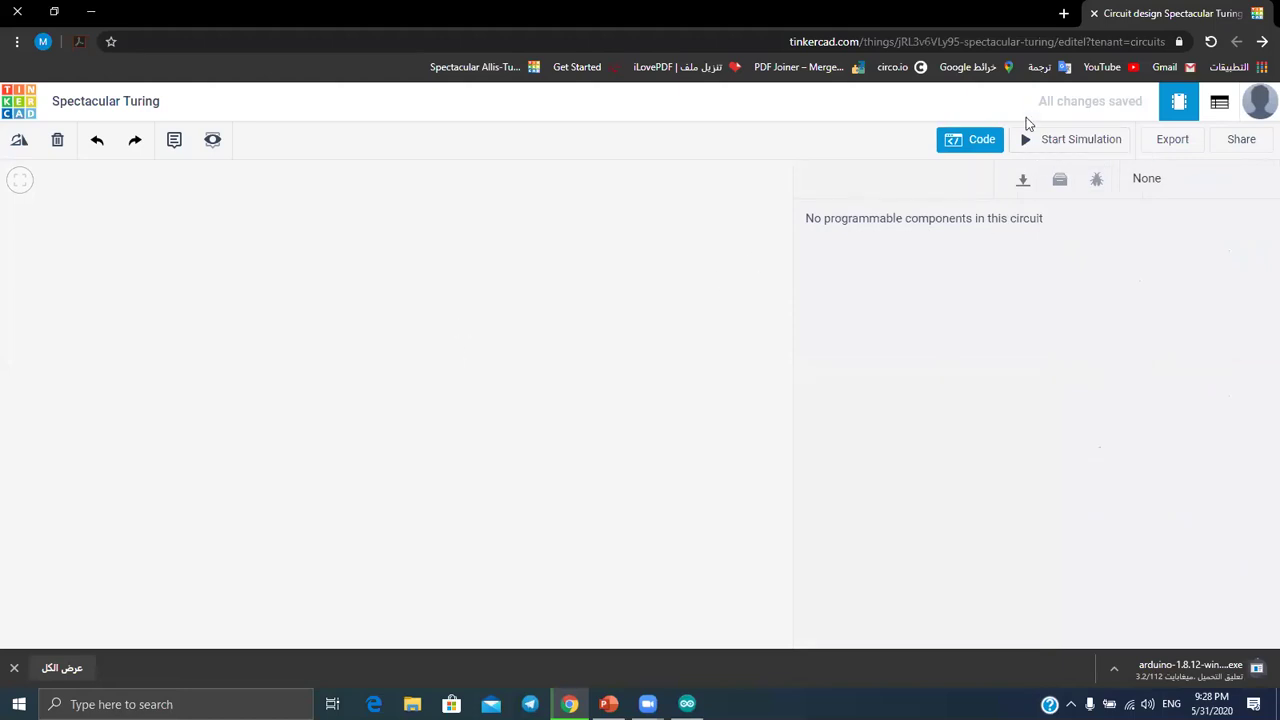
pyautogui.click(948, 141)
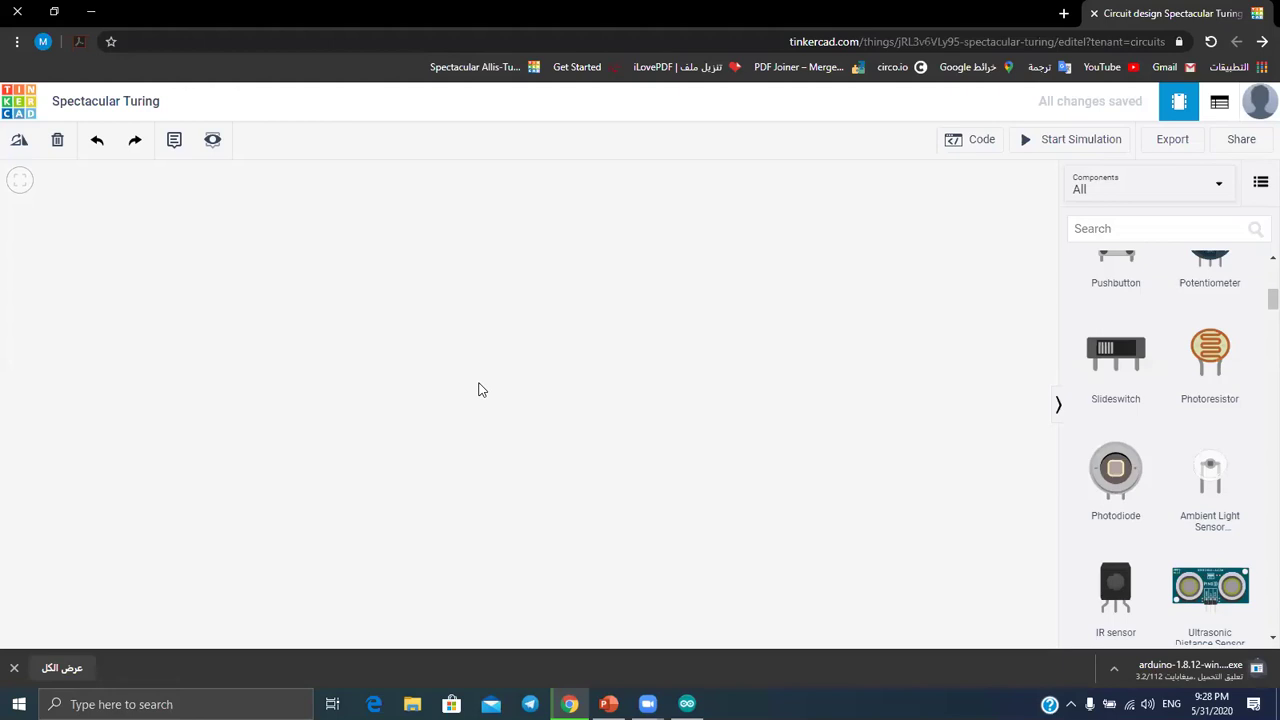
pyautogui.click(14, 669)
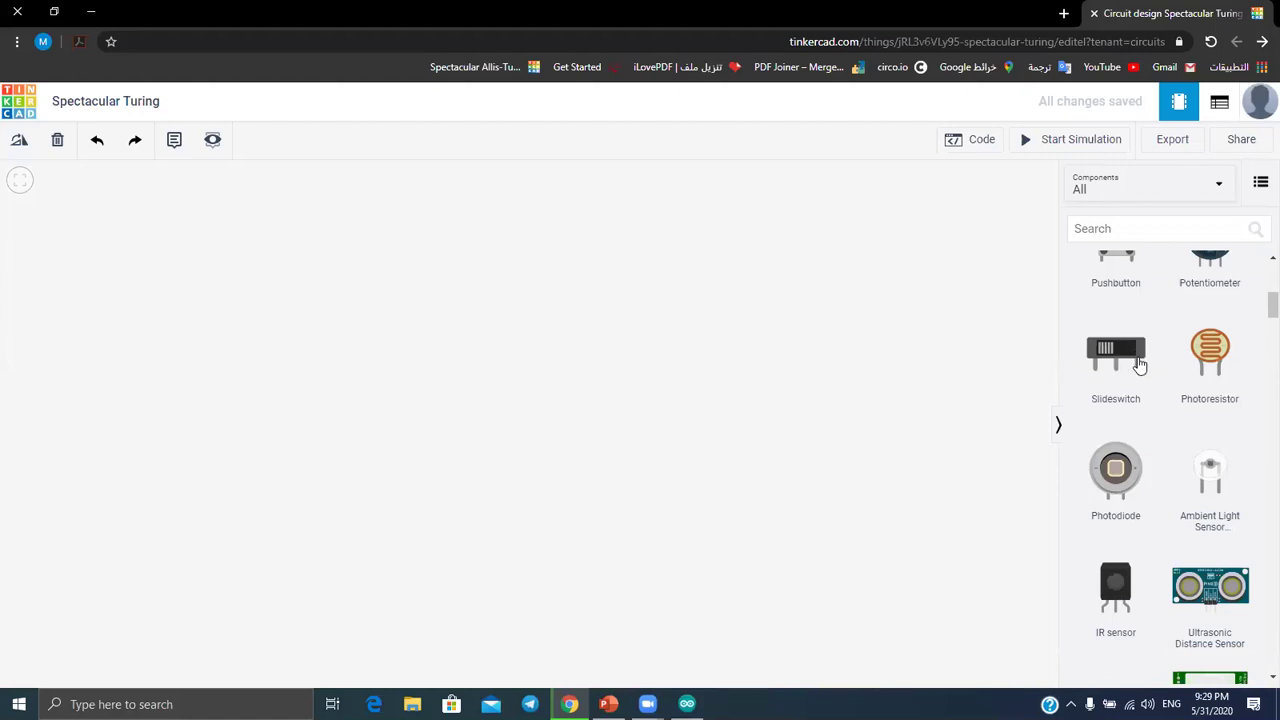
pyautogui.scroll(-1, 1138, 366)
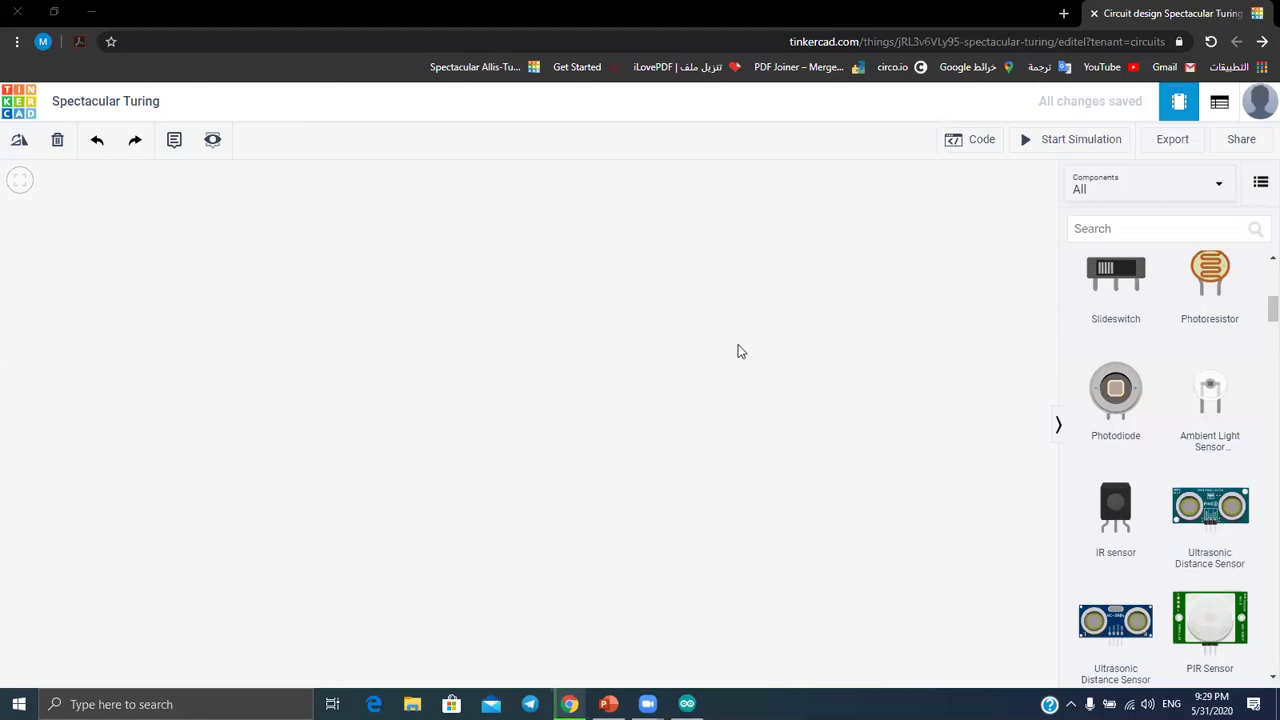
# Minimise the browser and close the completed Arduino Setup window
pyautogui.click(100, 12)
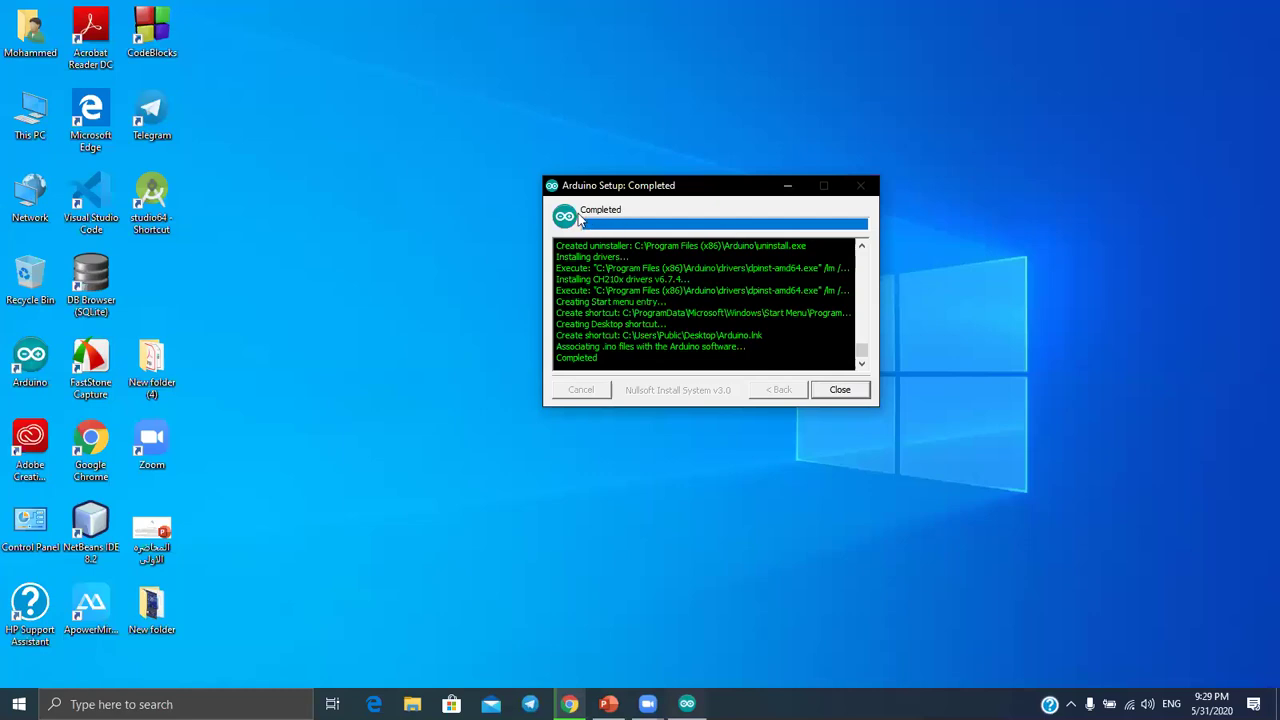
pyautogui.click(825, 389)
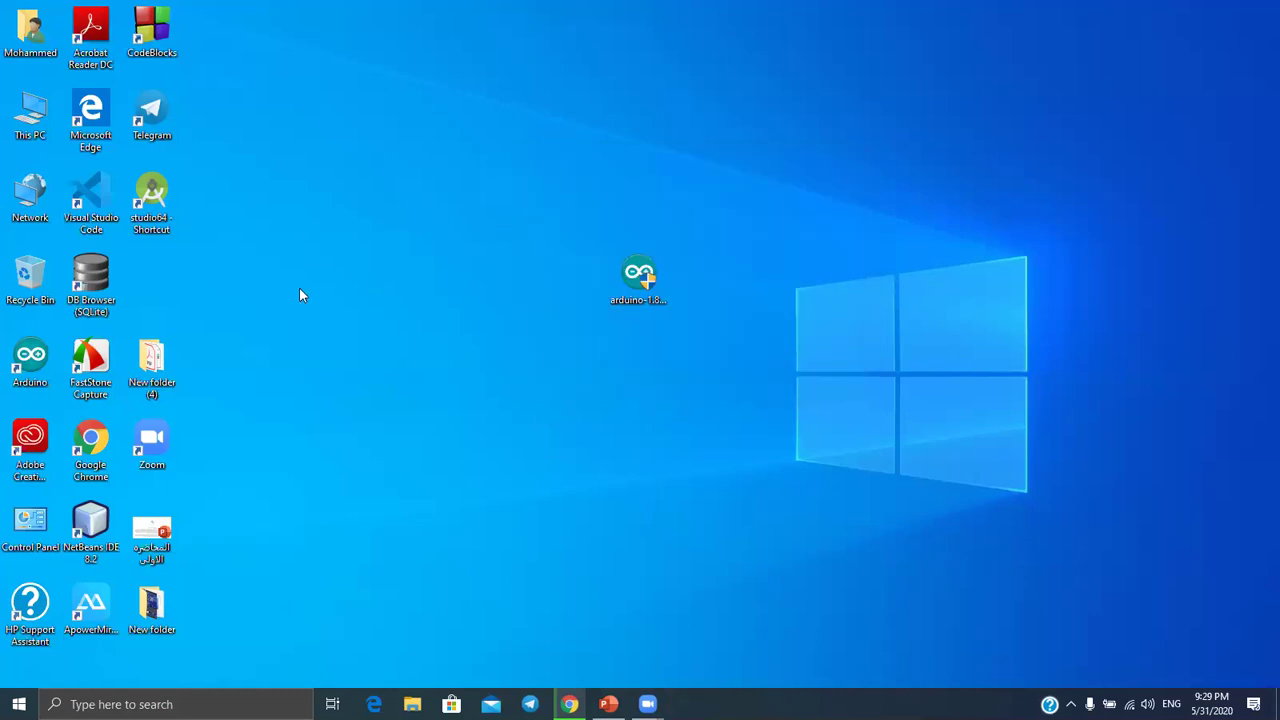
pyautogui.rightClick(317, 190)
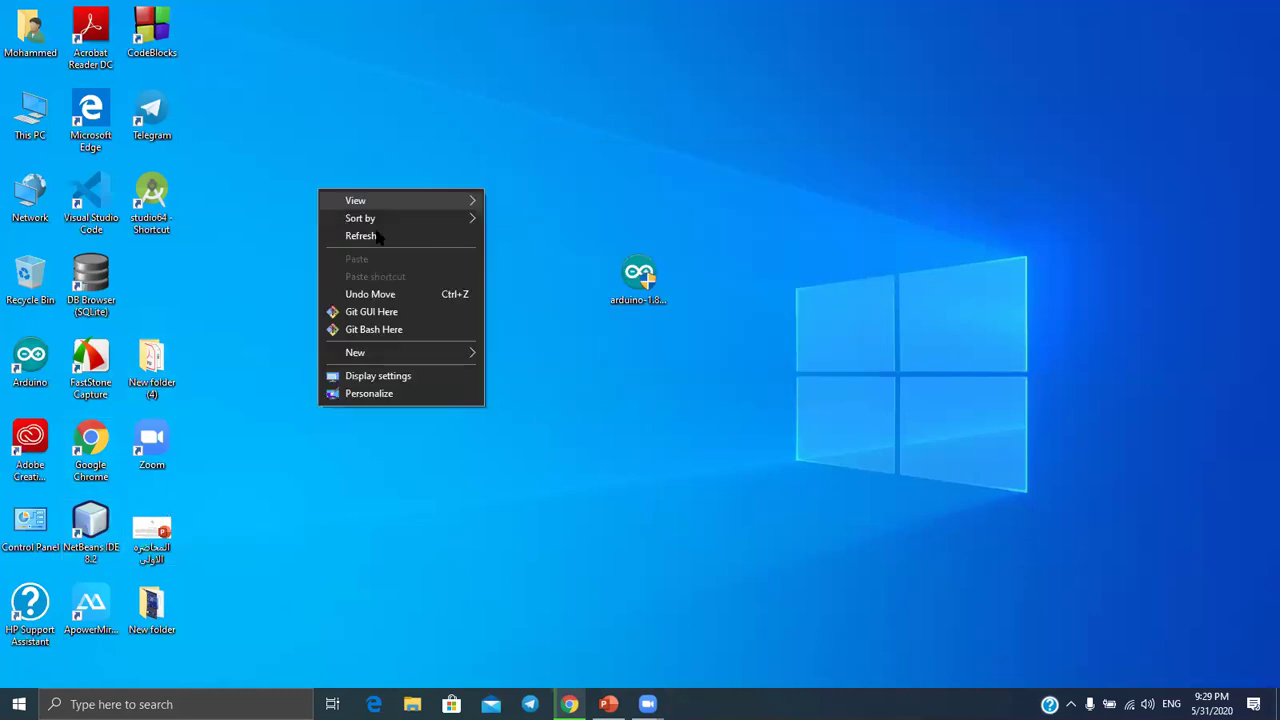
pyautogui.click(587, 330)
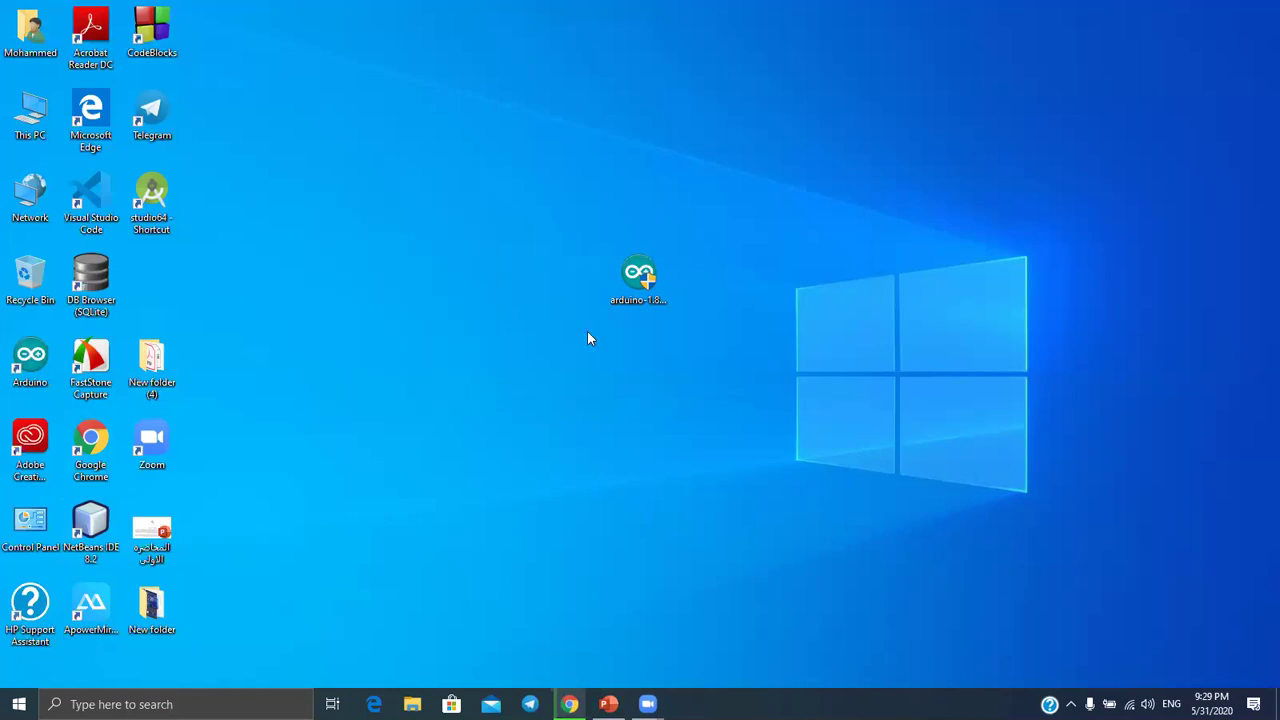
# Move the Arduino desktop shortcut to an empty area of the desktop and launch the Arduino IDE from it
pyautogui.moveTo(646, 286); pyautogui.dragTo(530, 333)
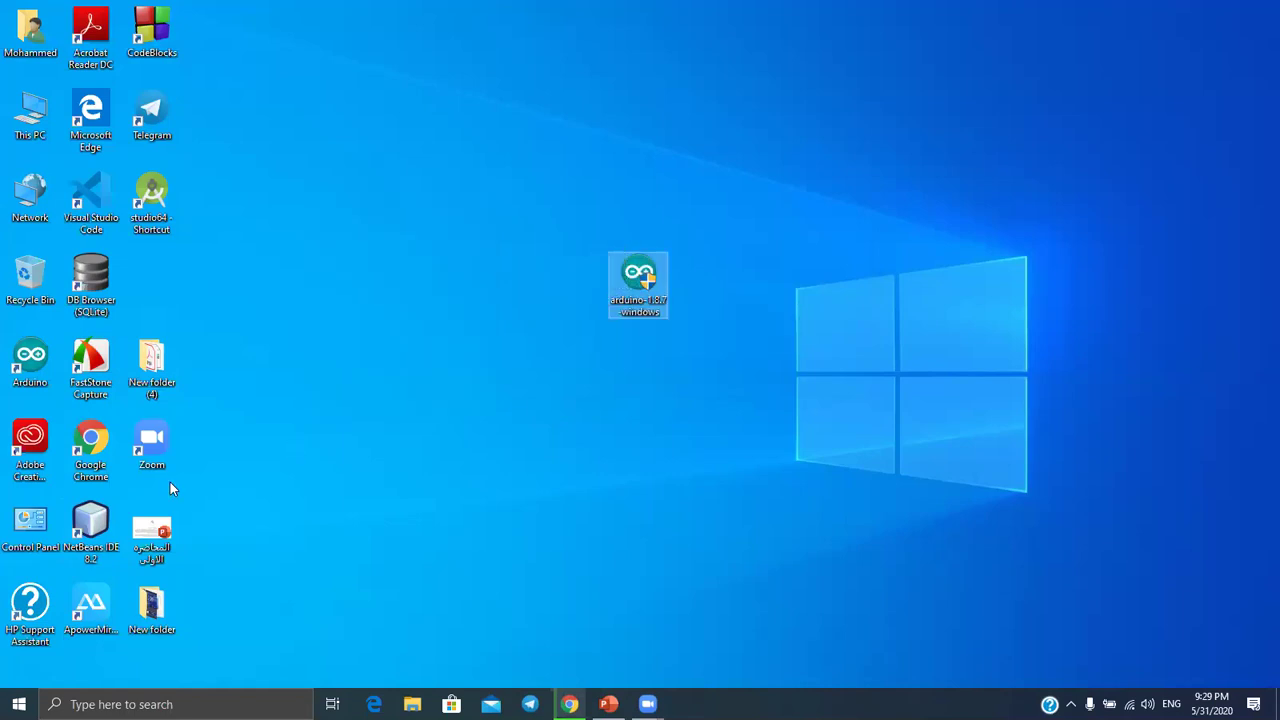
pyautogui.moveTo(55, 366); pyautogui.dragTo(392, 285)
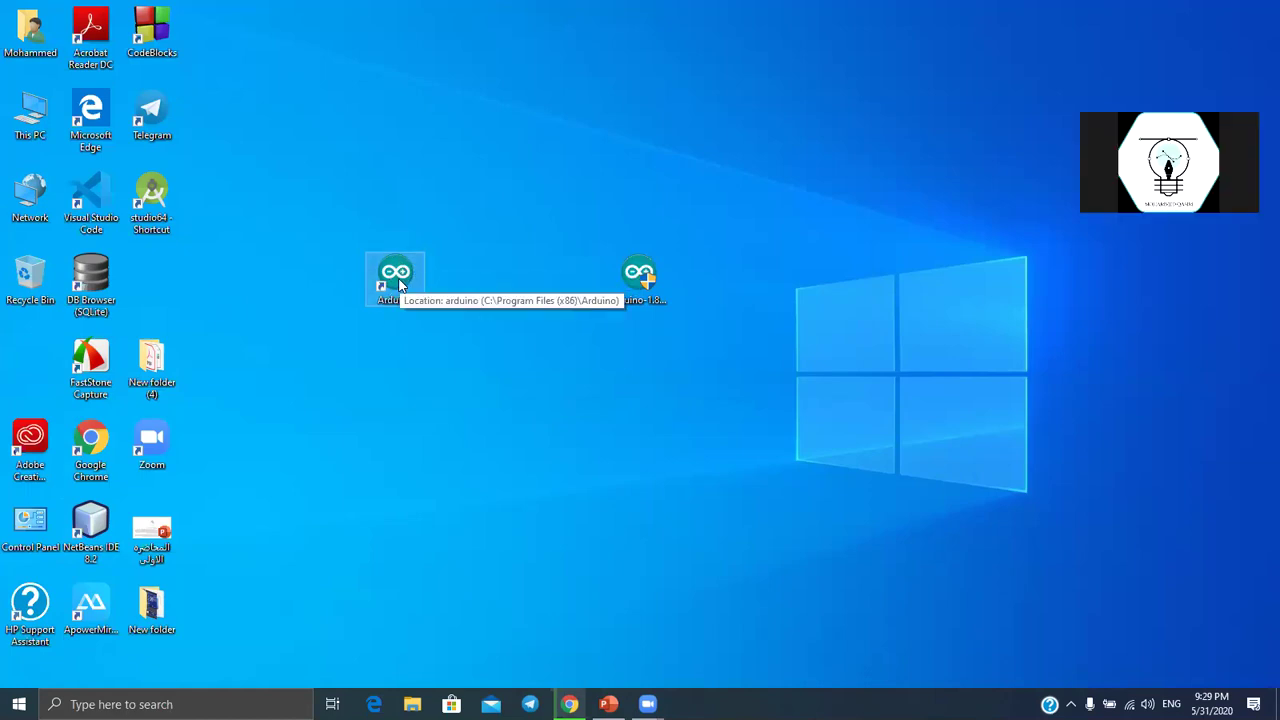
pyautogui.doubleClick(398, 277)
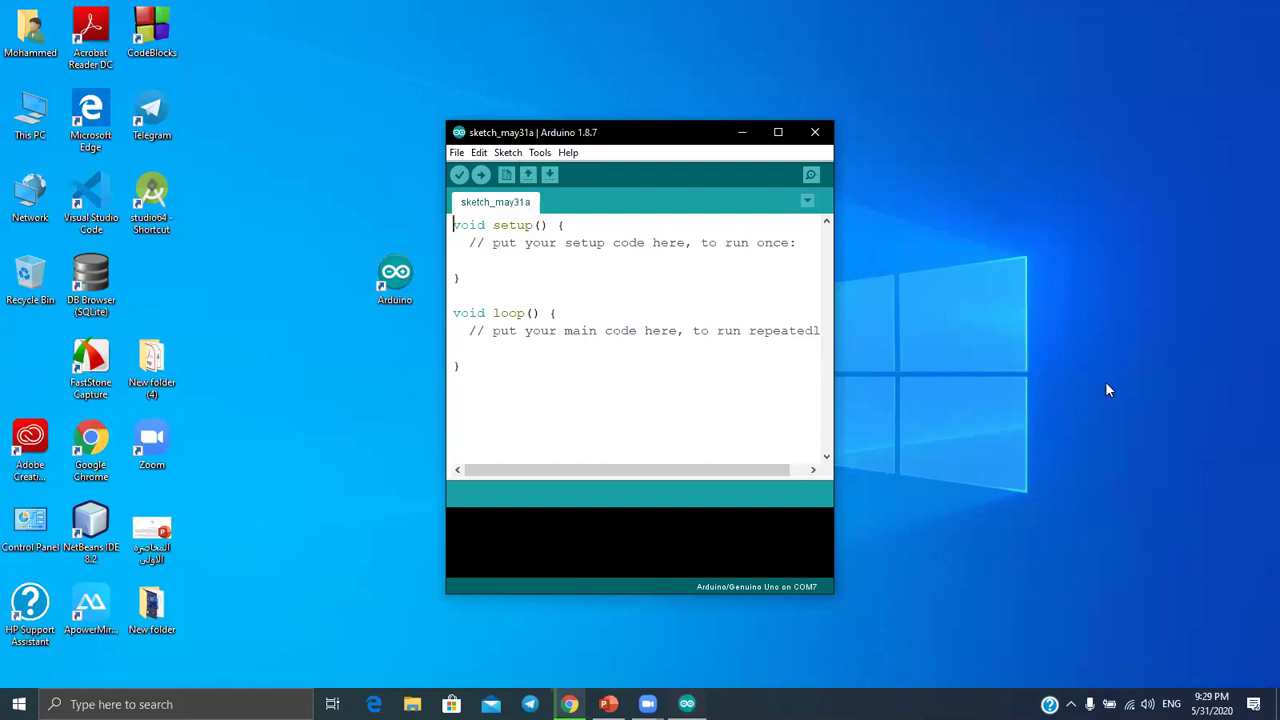
# Move the Arduino IDE window away from the desktop shortcut and look through its Sketch and Tools commands
pyautogui.rightClick(1110, 265)
pyautogui.click(1146, 312)
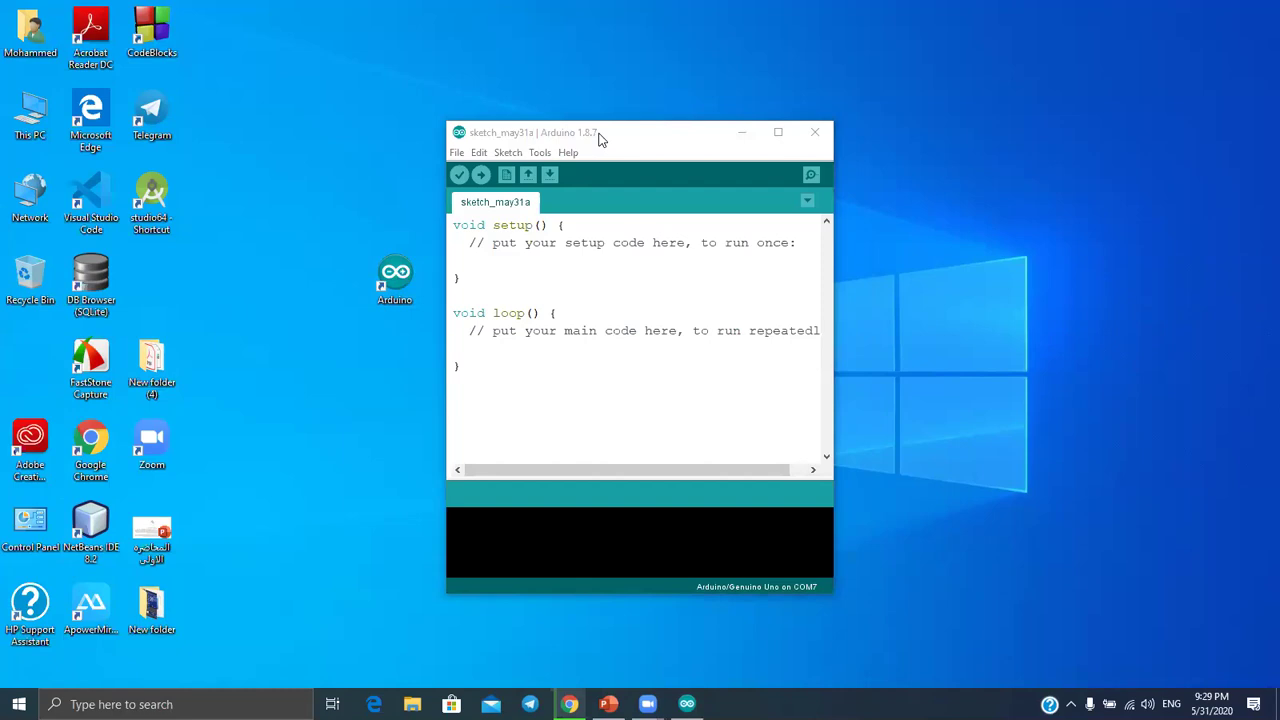
pyautogui.moveTo(598, 138); pyautogui.dragTo(688, 148)
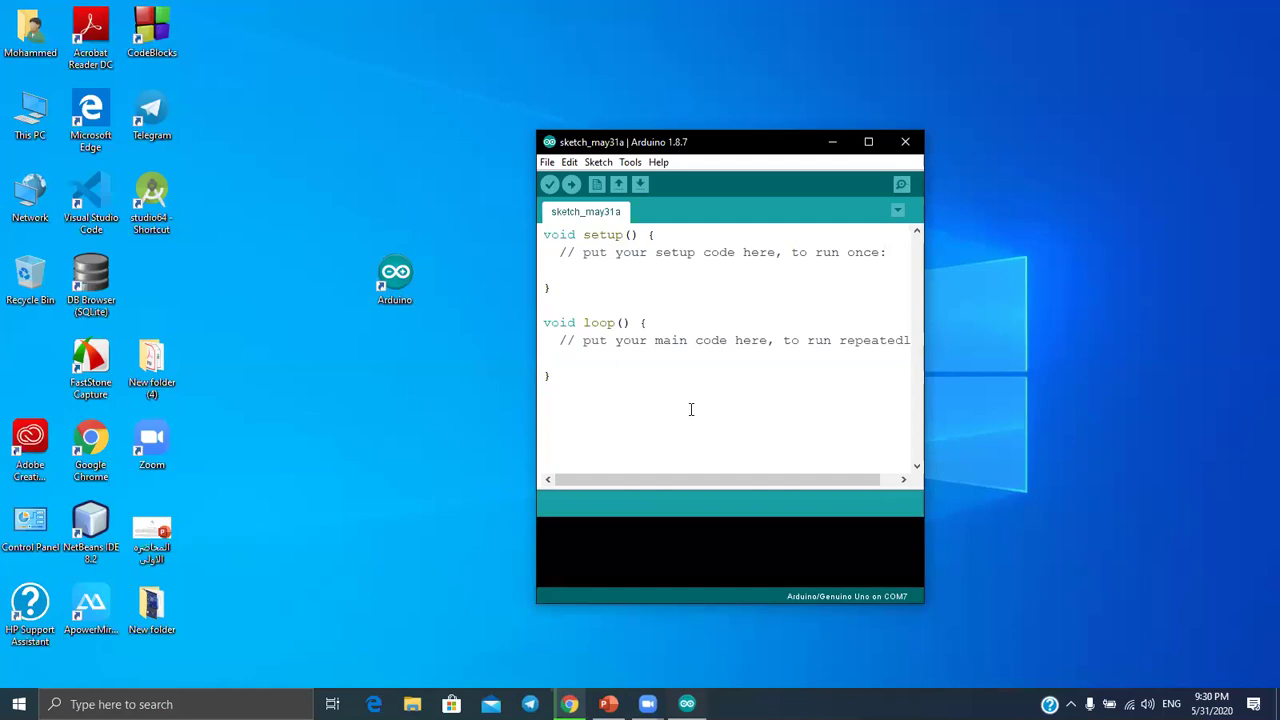
pyautogui.click(604, 163)
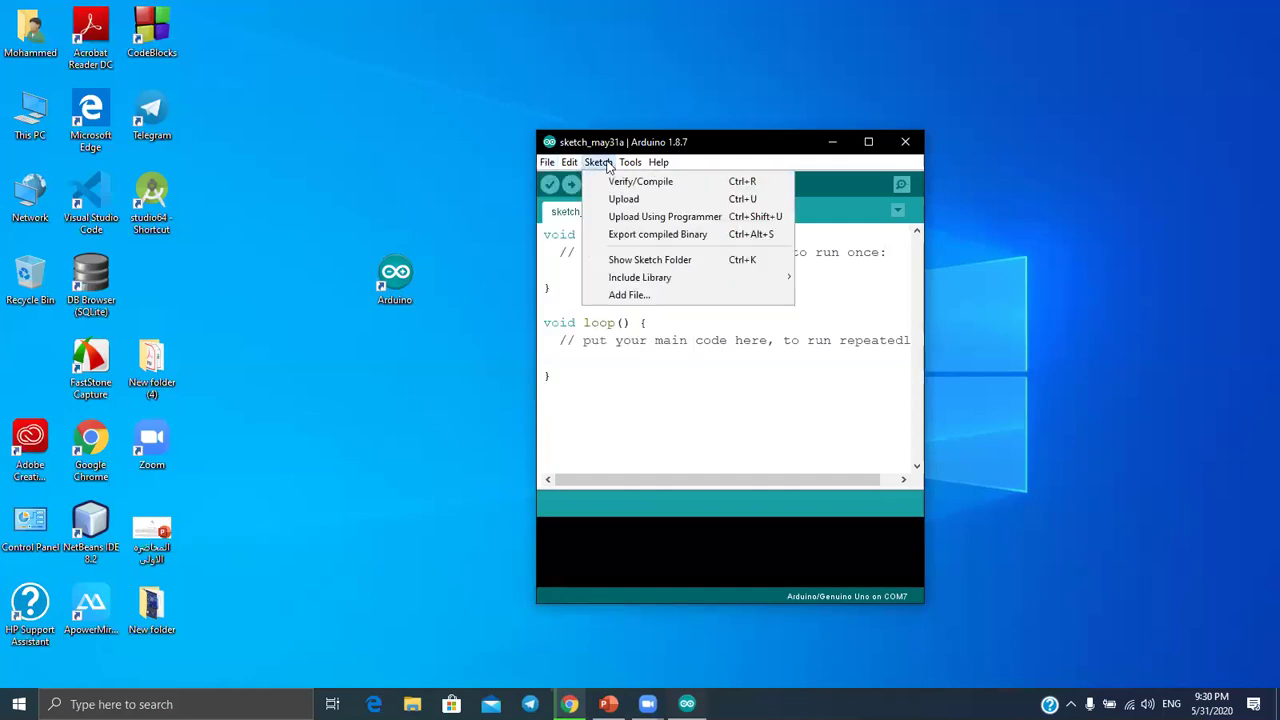
pyautogui.moveTo(630, 163)
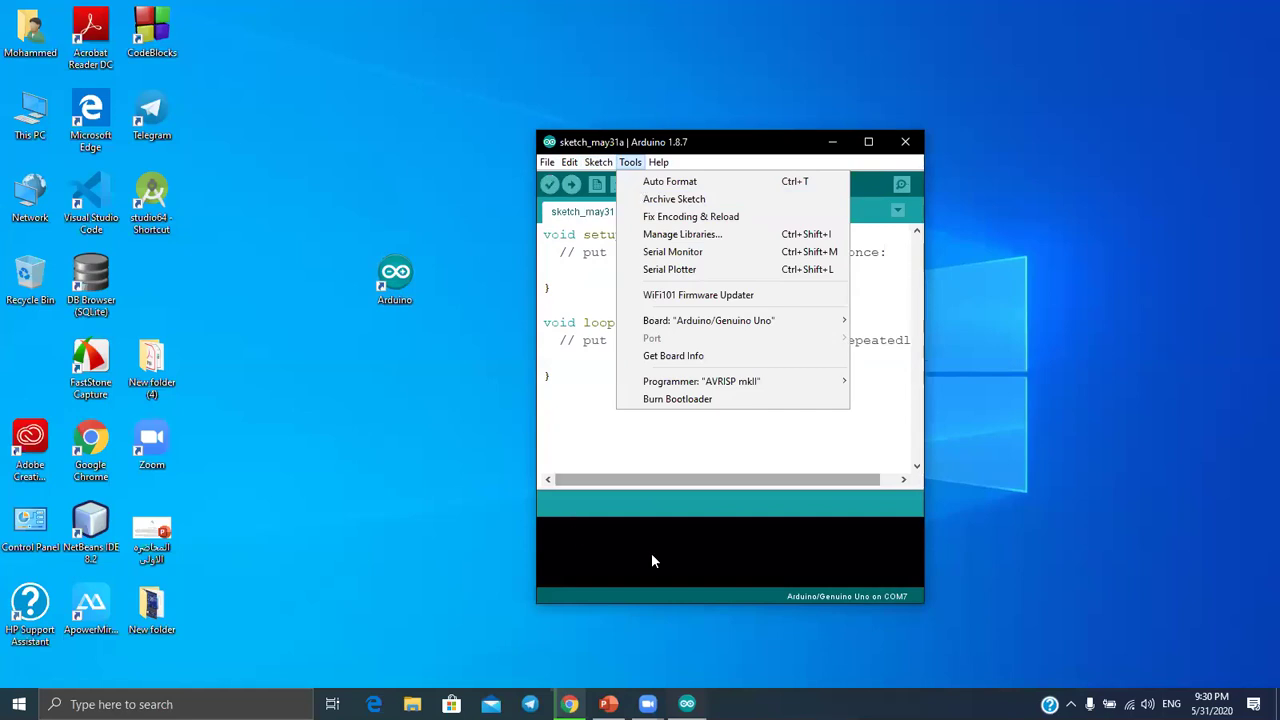
pyautogui.click(680, 492)
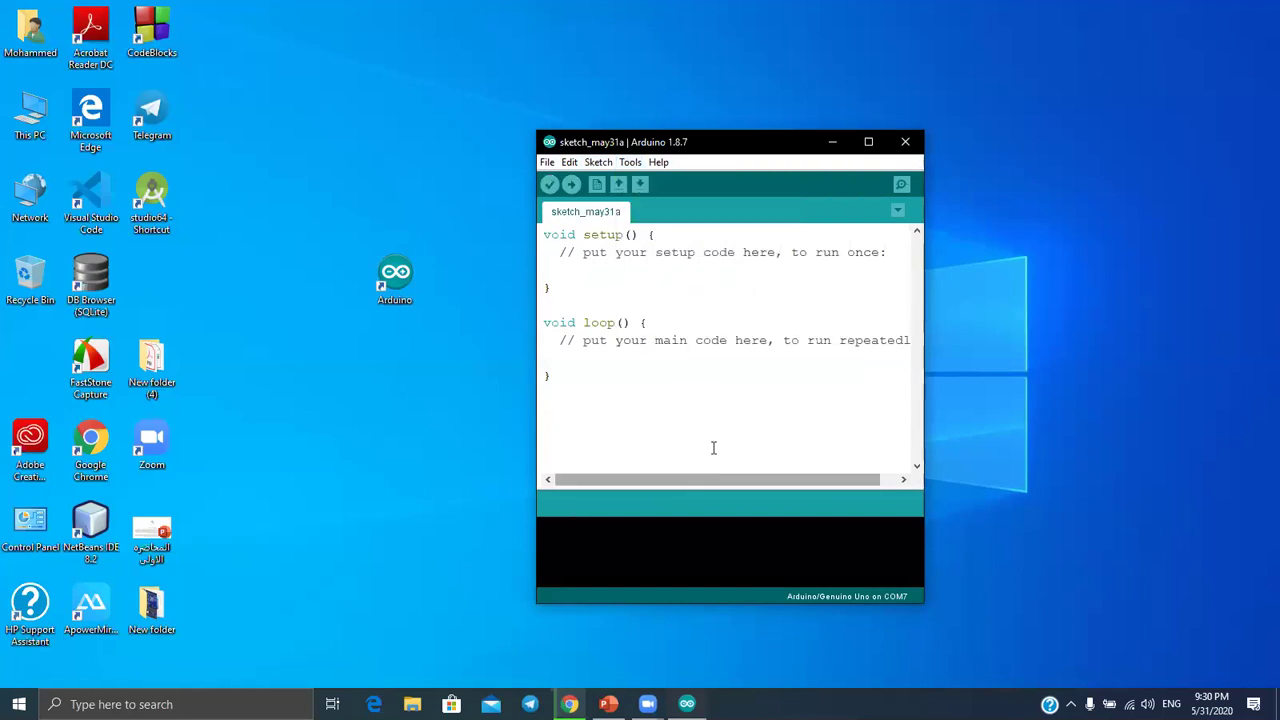
# Maximise the Arduino IDE window to view the empty sketch and restore it to its smaller size
pyautogui.rightClick(1035, 287)
pyautogui.click(1041, 308)
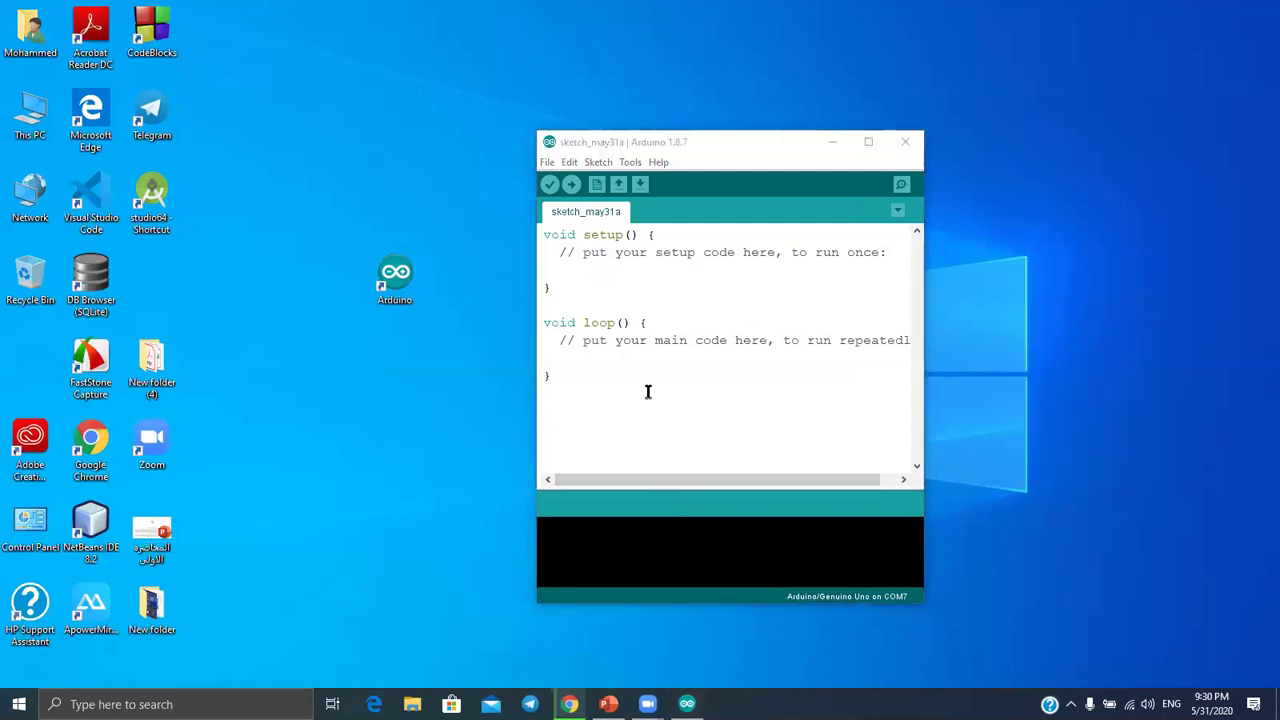
pyautogui.click(868, 141)
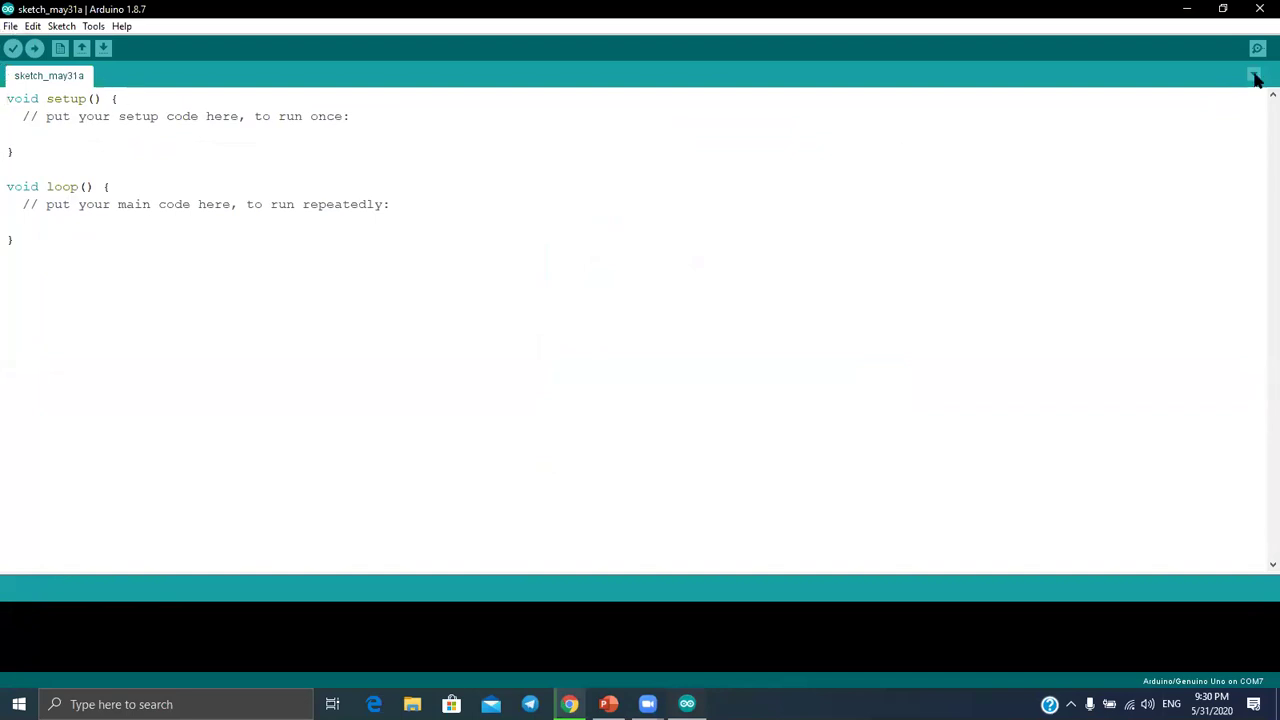
pyautogui.click(1222, 8)
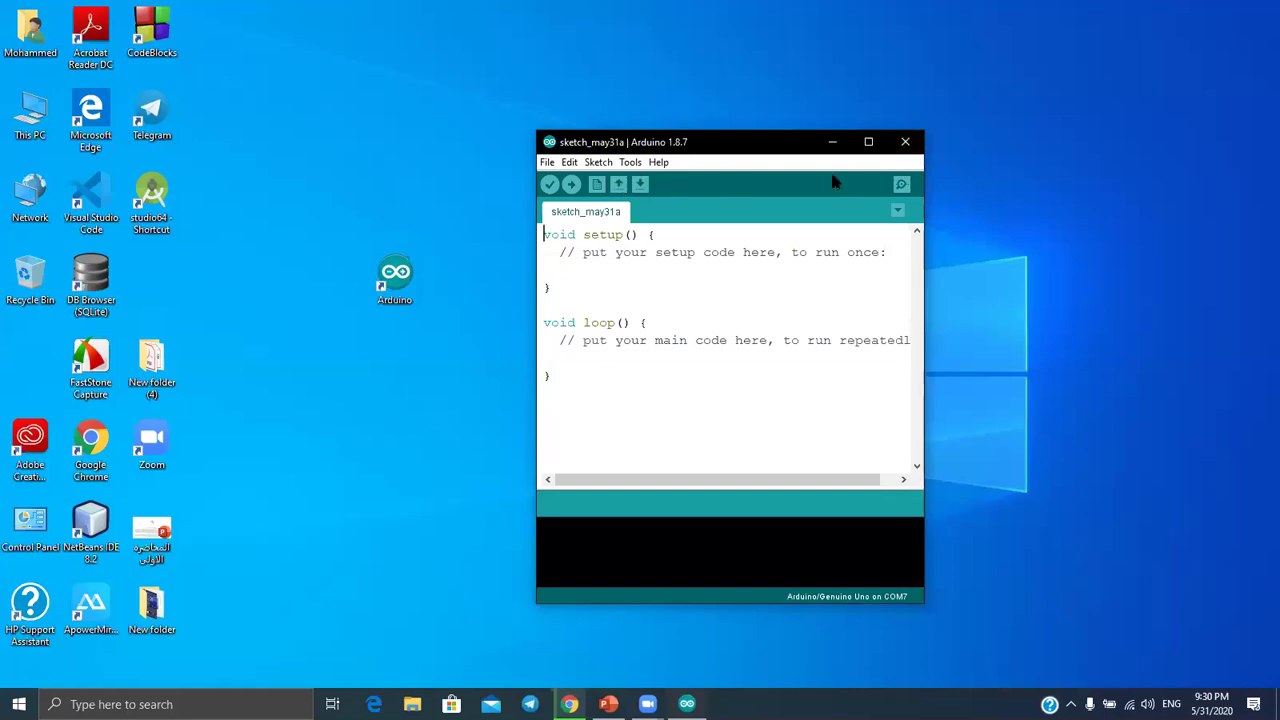
# Look through the Arduino IDE's Tools commands for the board and port settings, and minimise the window
pyautogui.click(629, 166)
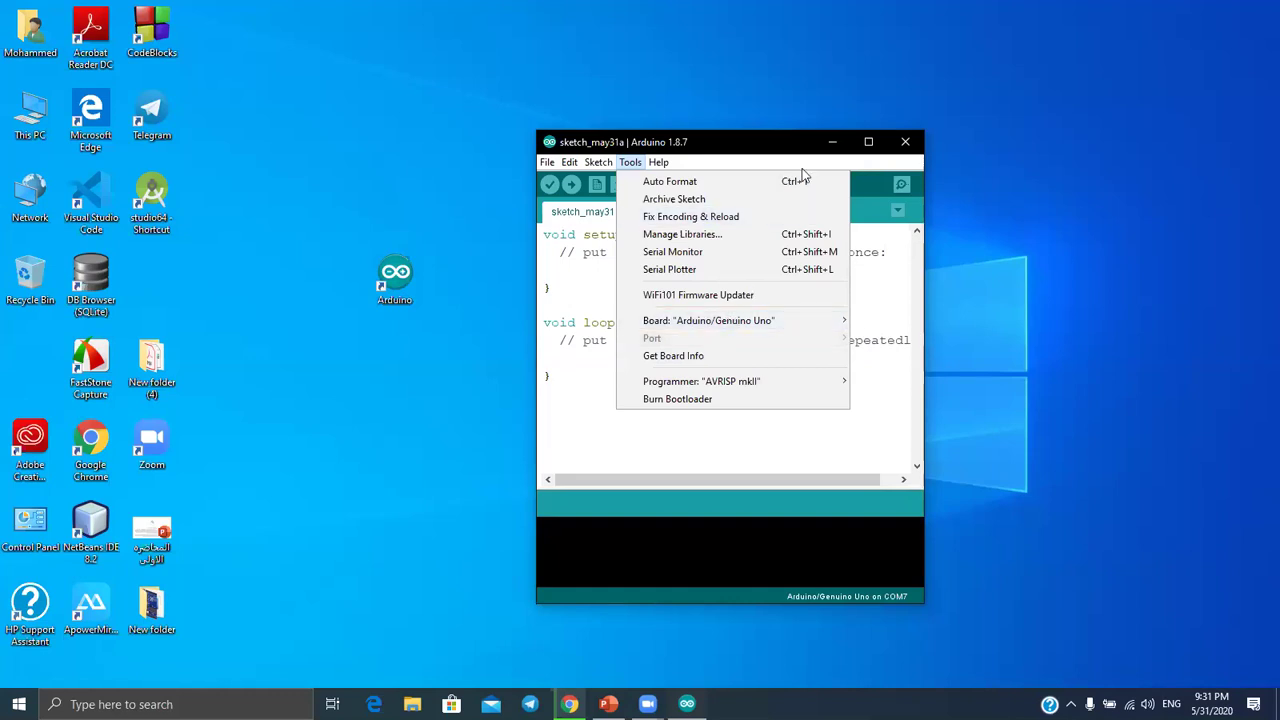
pyautogui.click(988, 214)
pyautogui.click(824, 144)
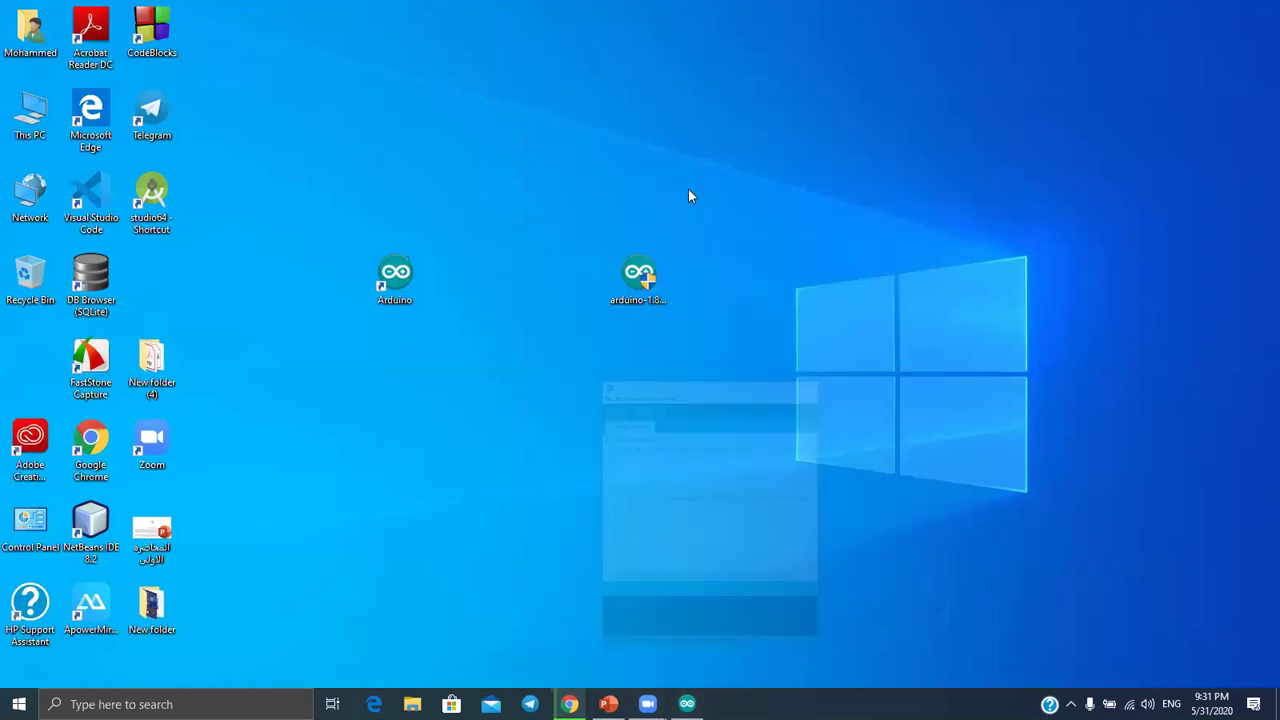
# Open Device Manager from This PC's system properties, minimise the System window and move Device Manager toward the centre of the desktop
pyautogui.rightClick(32, 121)
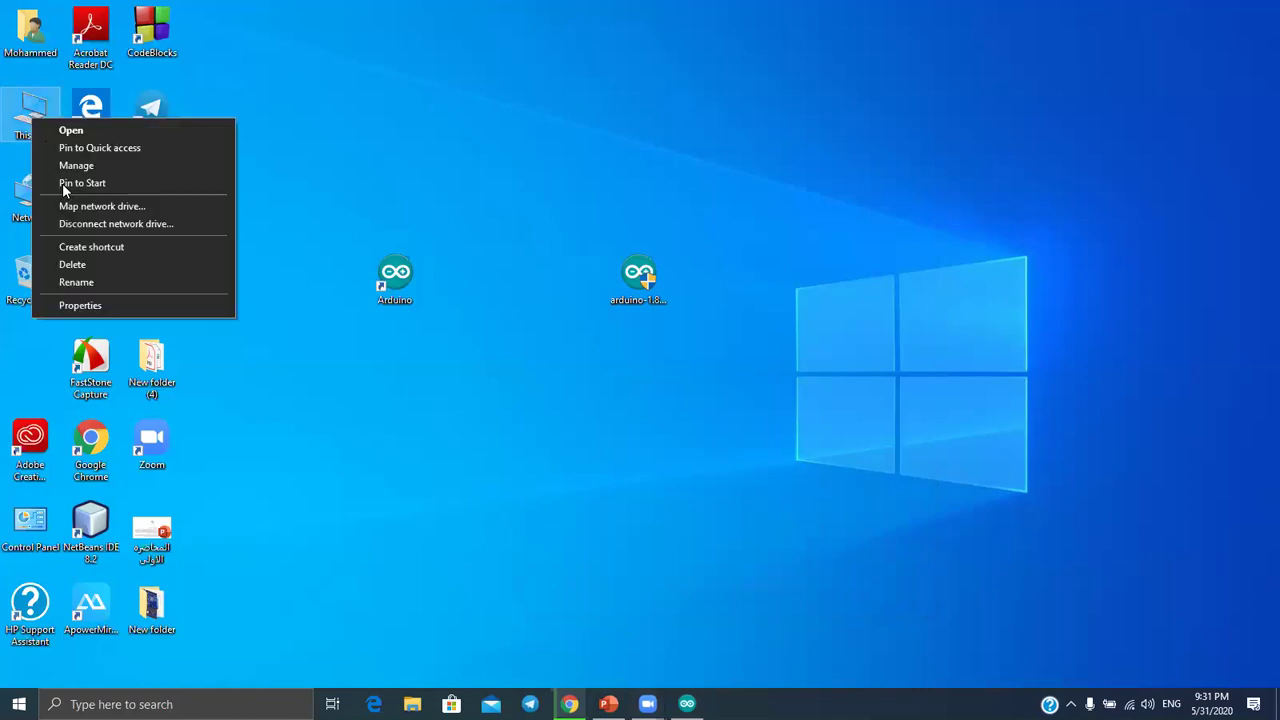
pyautogui.click(80, 308)
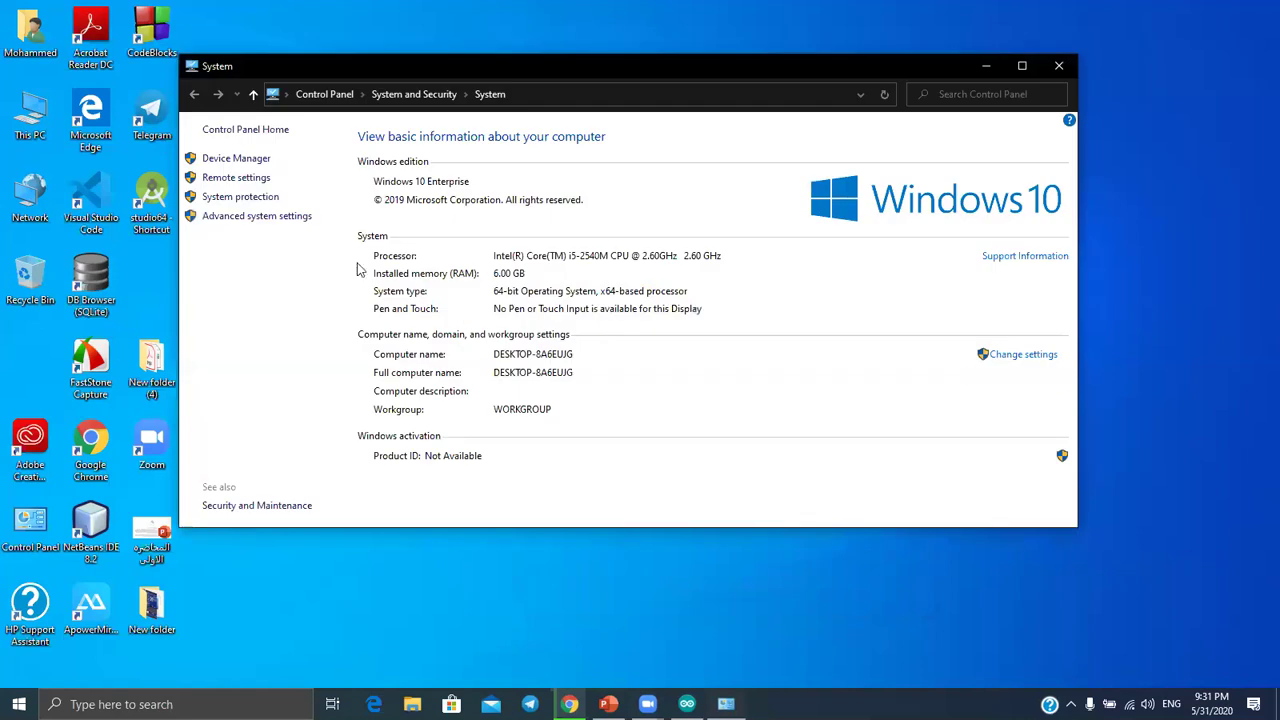
pyautogui.click(240, 160)
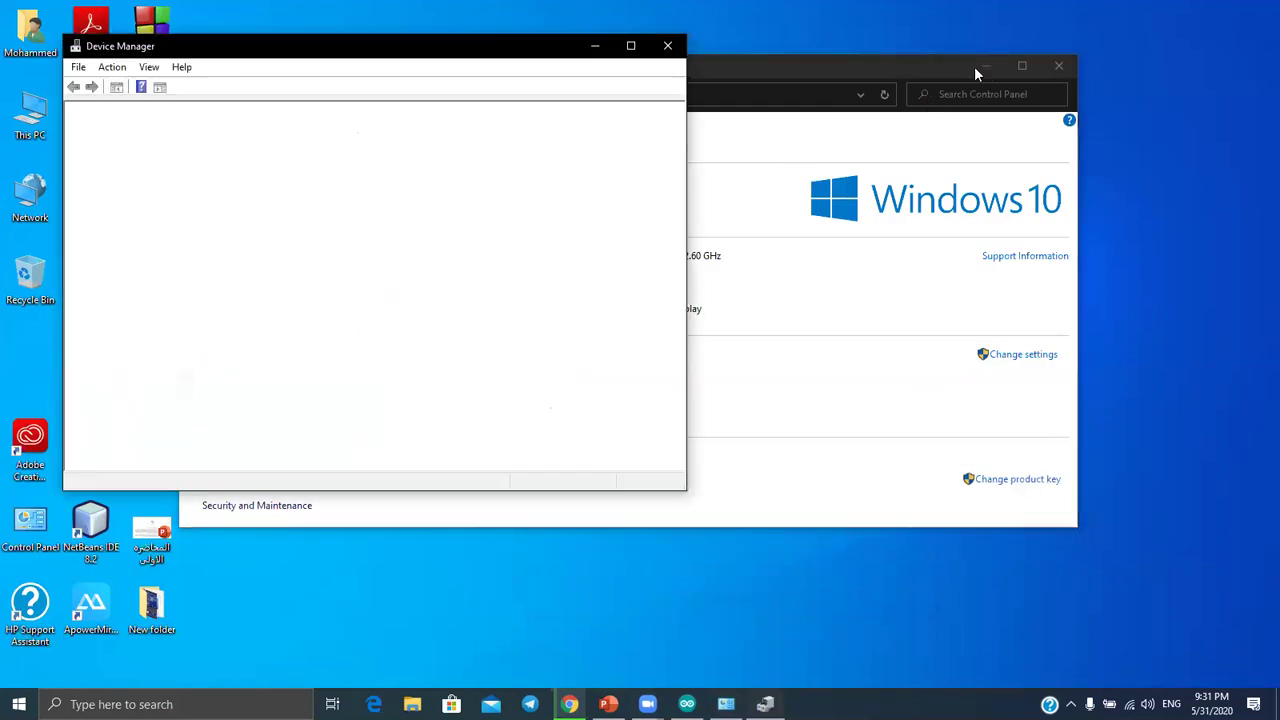
pyautogui.click(986, 68)
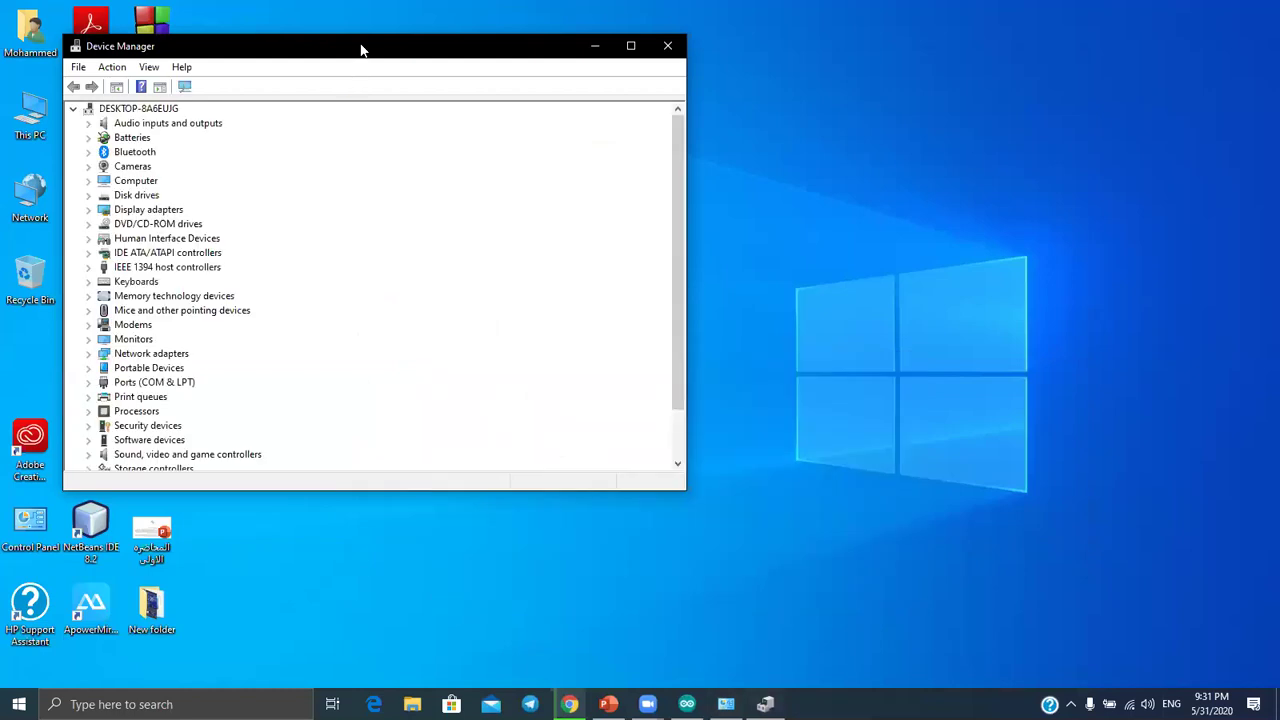
pyautogui.moveTo(362, 46); pyautogui.dragTo(658, 92)
# Find the Ports (COM & LPT) category in Device Manager and expand it, leaving Network adapters collapsed
pyautogui.scroll(-2, 474, 308)
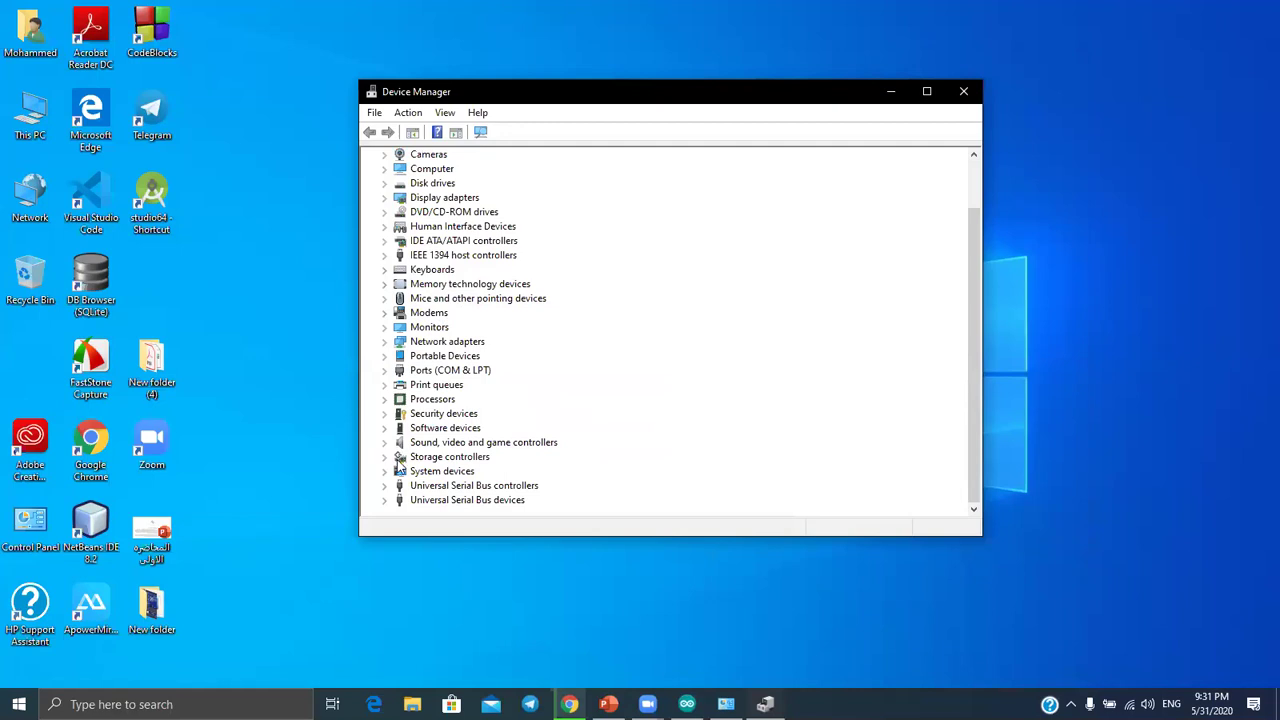
pyautogui.click(384, 342)
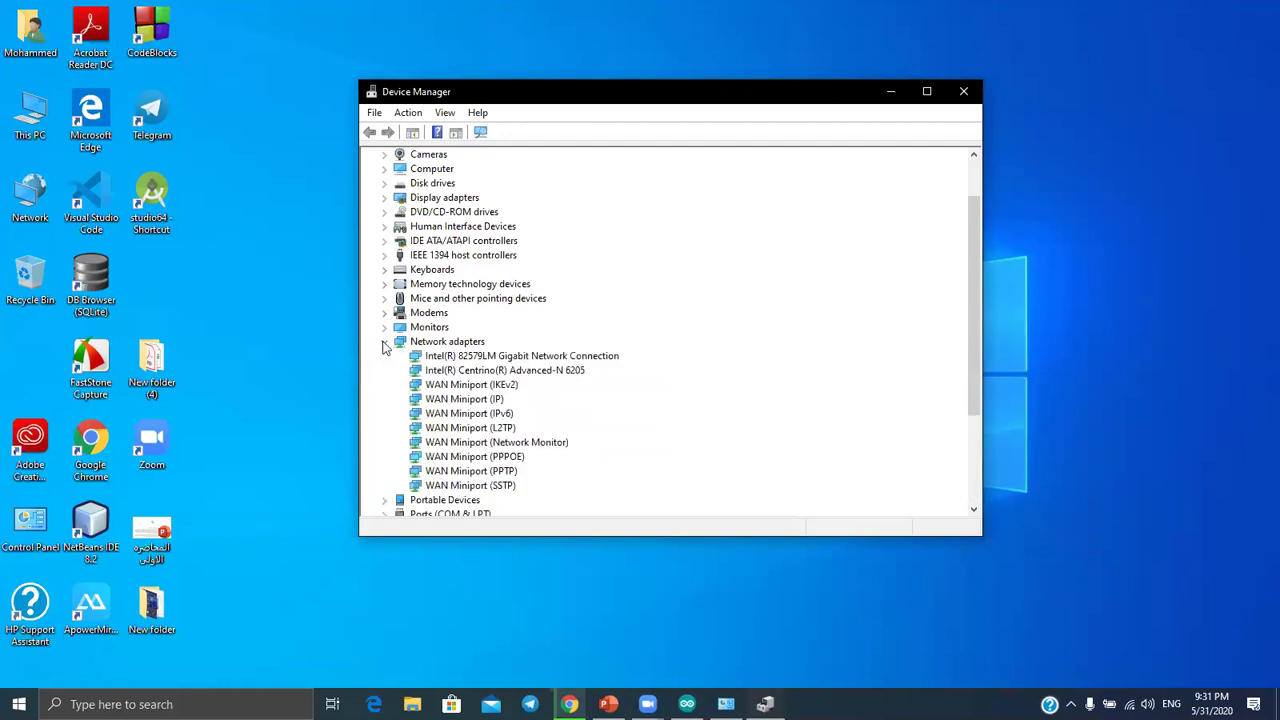
pyautogui.click(384, 342)
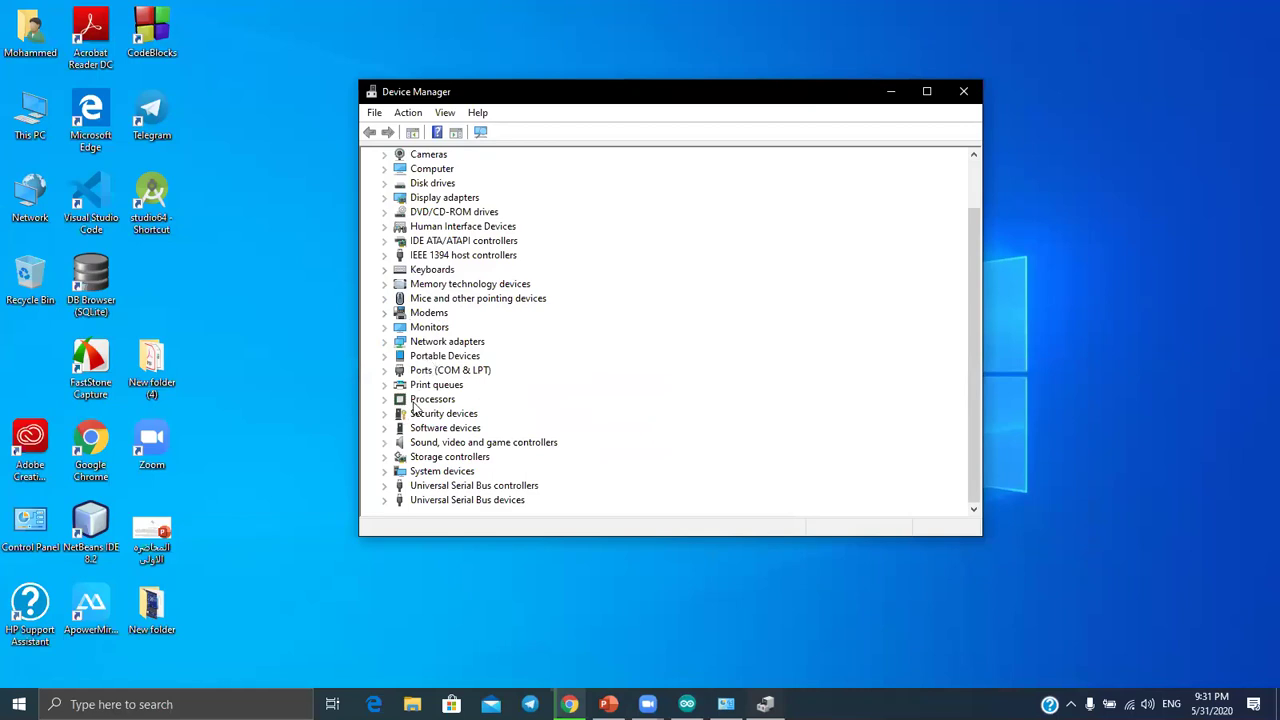
pyautogui.doubleClick(438, 370)
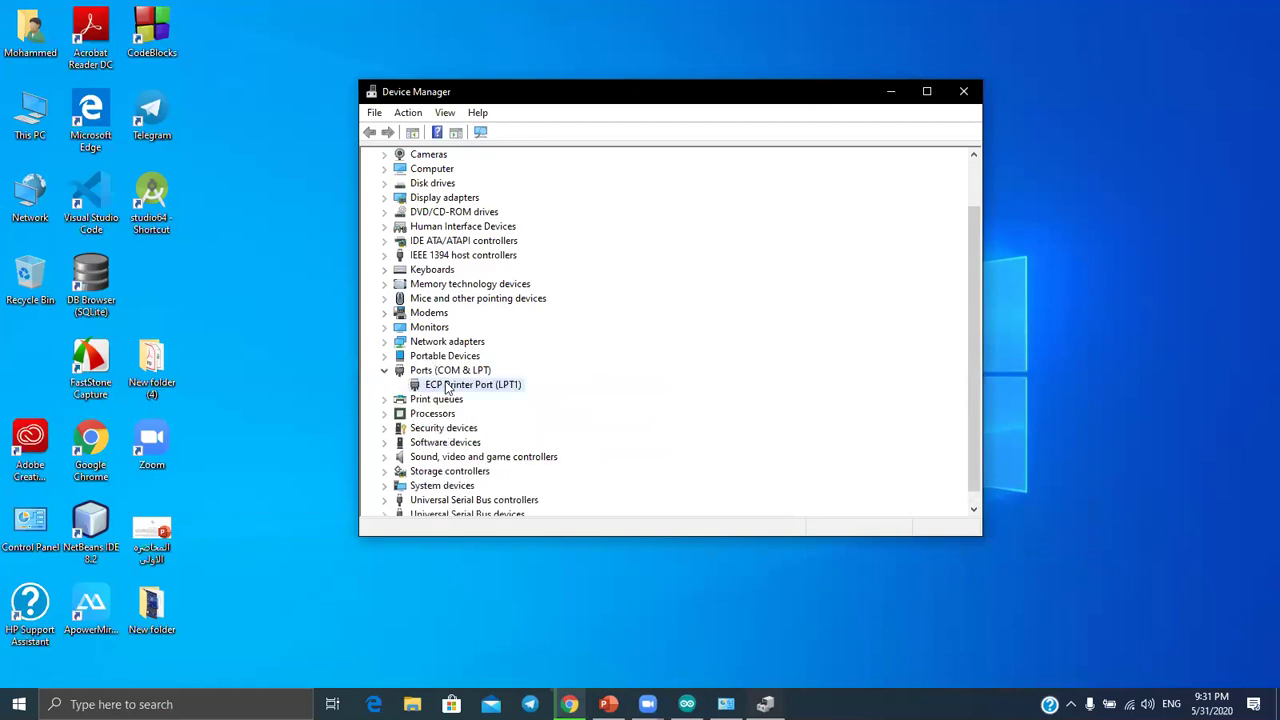
# Start a driver update for ECP Printer Port (LPT1) with the automatic search option, and close Device Manager
pyautogui.rightClick(428, 384)
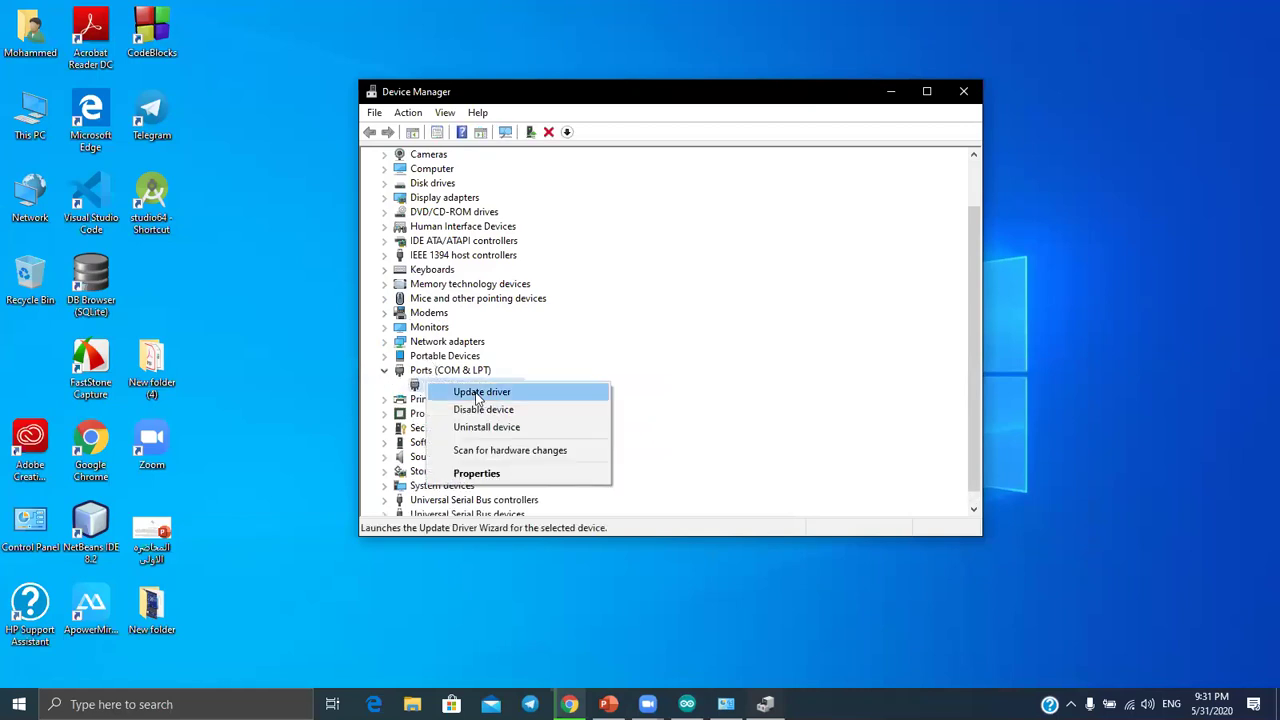
pyautogui.click(561, 391)
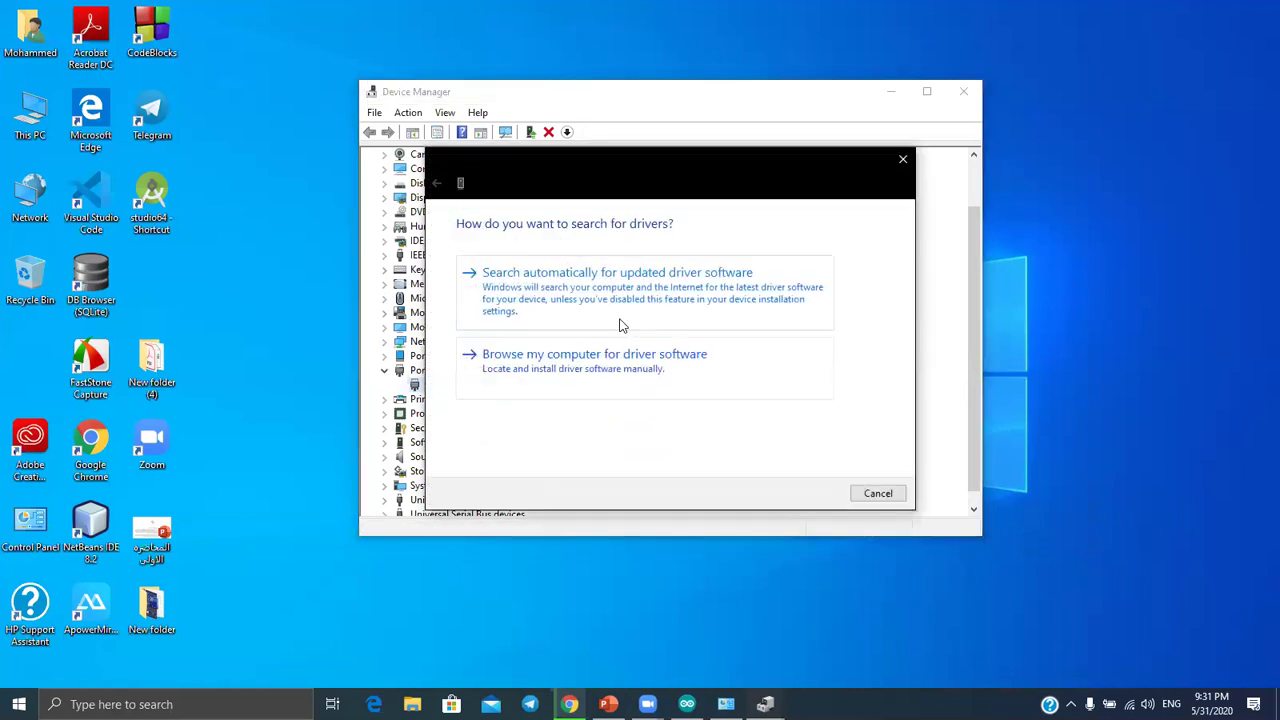
pyautogui.click(659, 301)
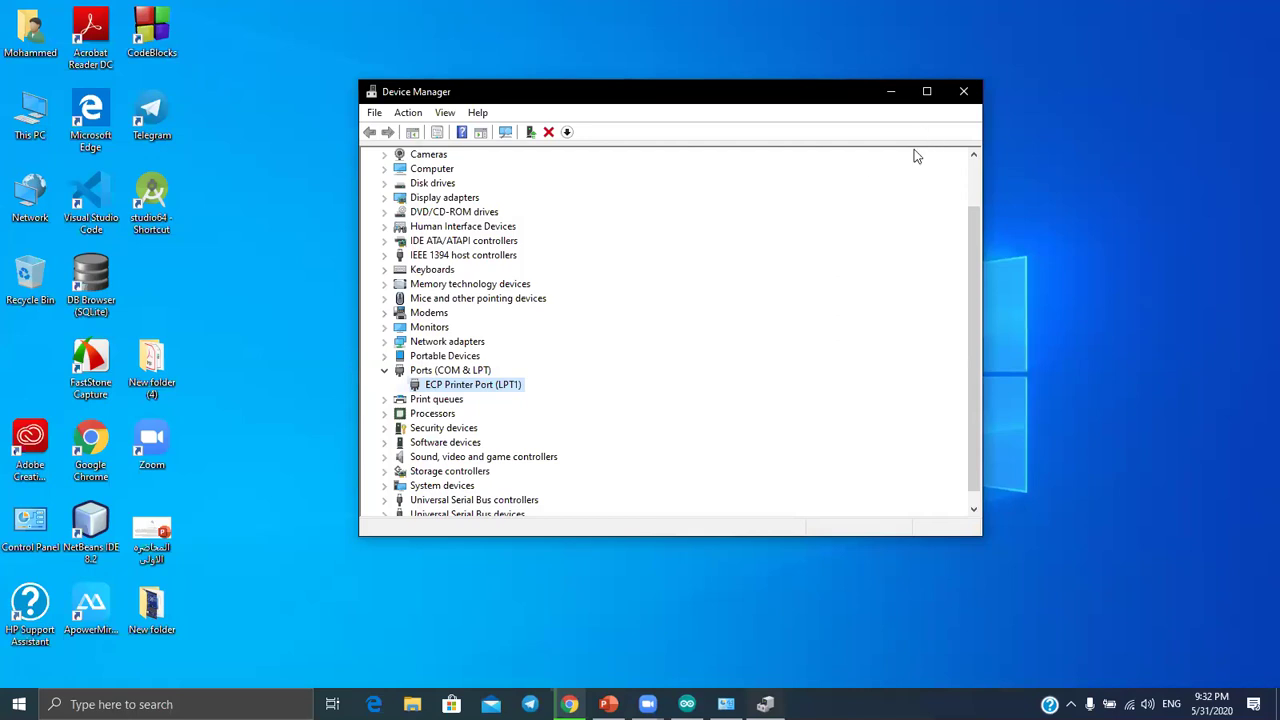
pyautogui.hotkey('alt', 'F4')
# Refresh the desktop and move the Arduino shortcut into the empty spot below the Recycle Bin
pyautogui.rightClick(790, 247)
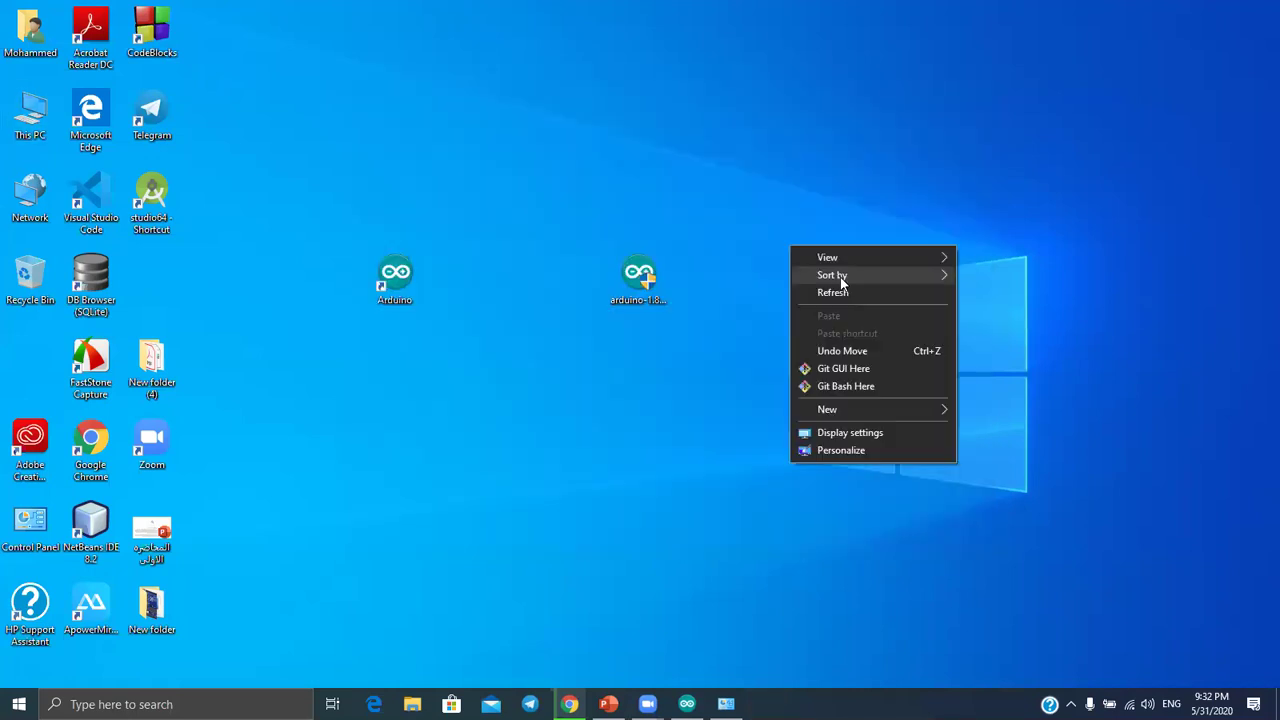
pyautogui.click(497, 295)
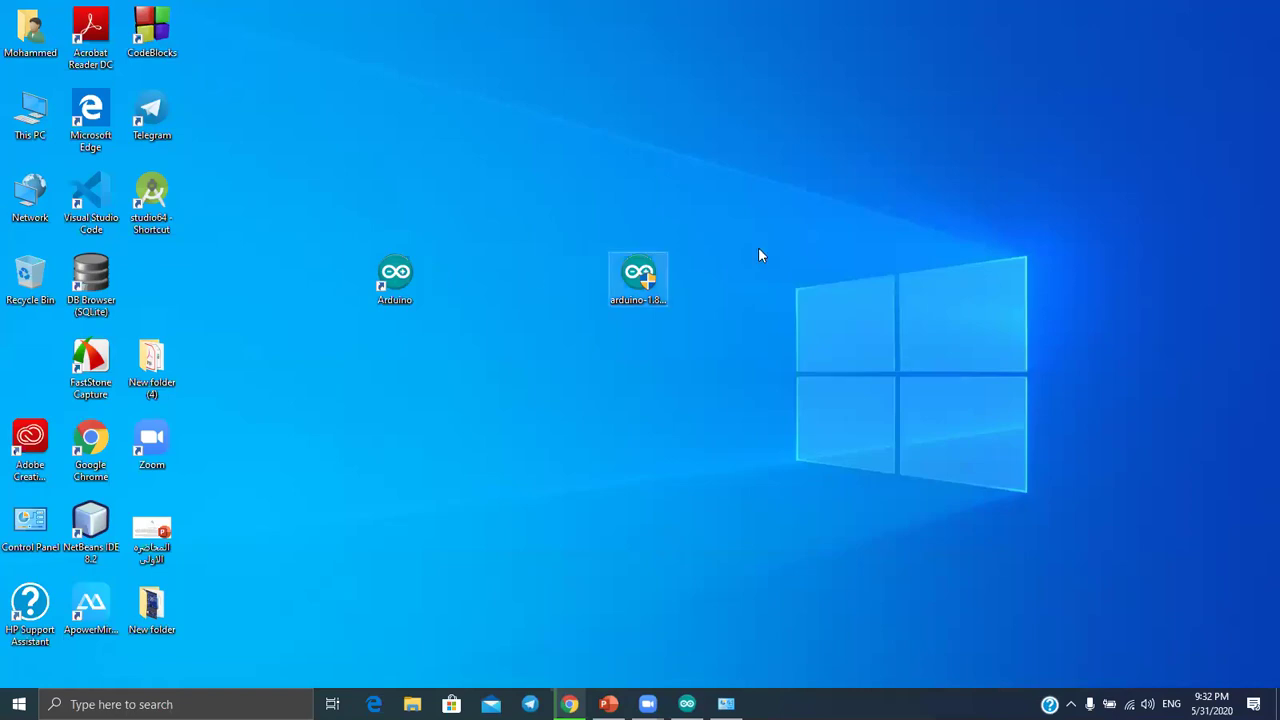
pyautogui.rightClick(898, 184)
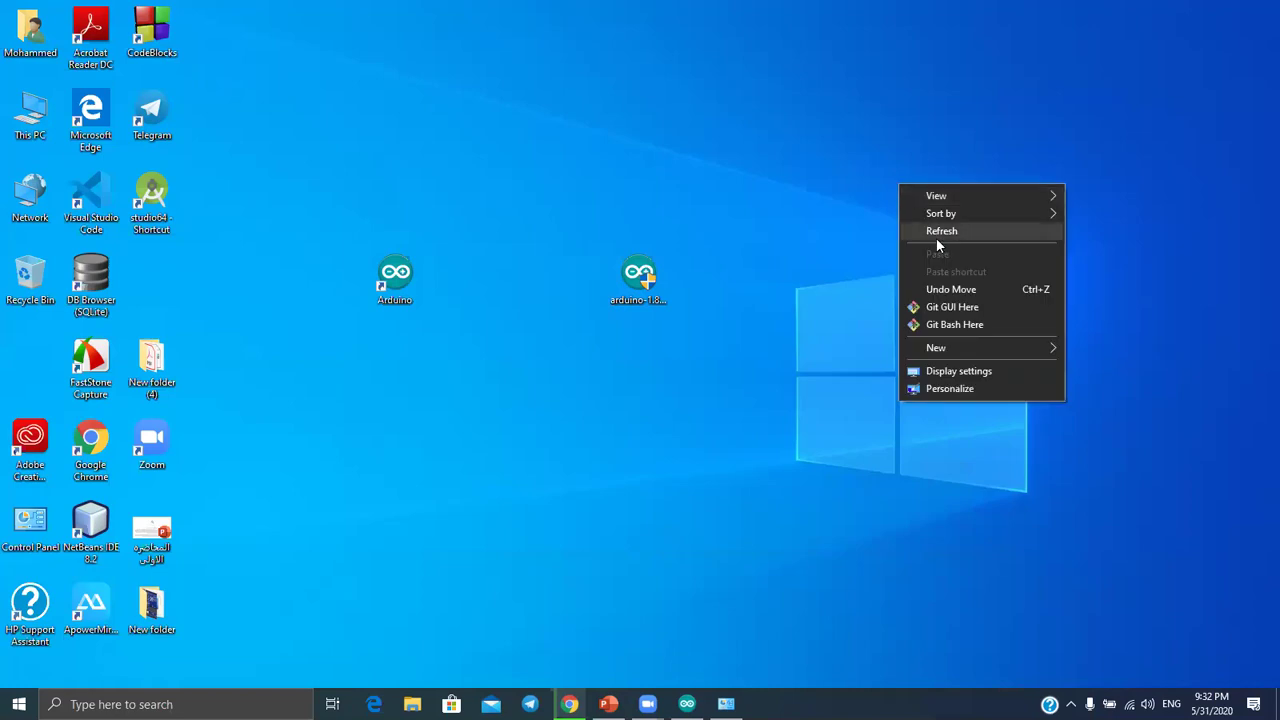
pyautogui.click(937, 241)
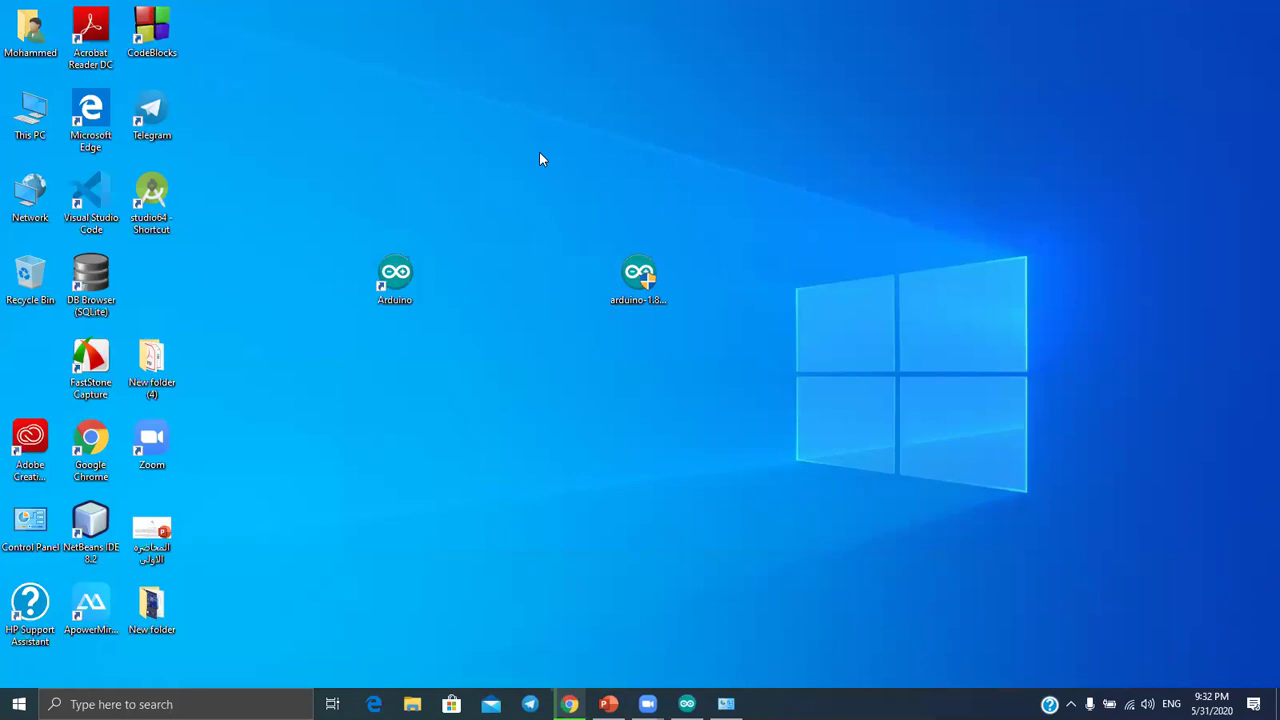
pyautogui.click(395, 278)
pyautogui.moveTo(335, 313); pyautogui.dragTo(36, 367)
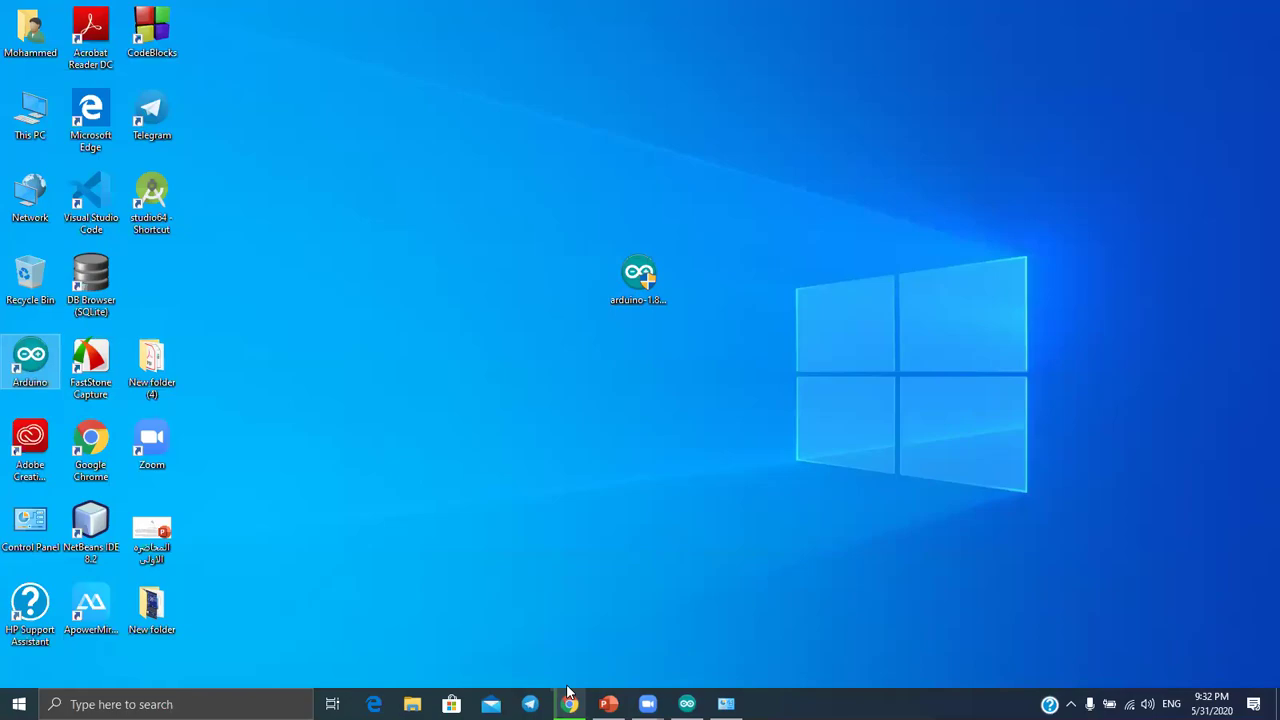
# View the Tinkercad circuit design in Chrome, minimise the browser and dismiss the Arduino update offer
pyautogui.click(568, 696)
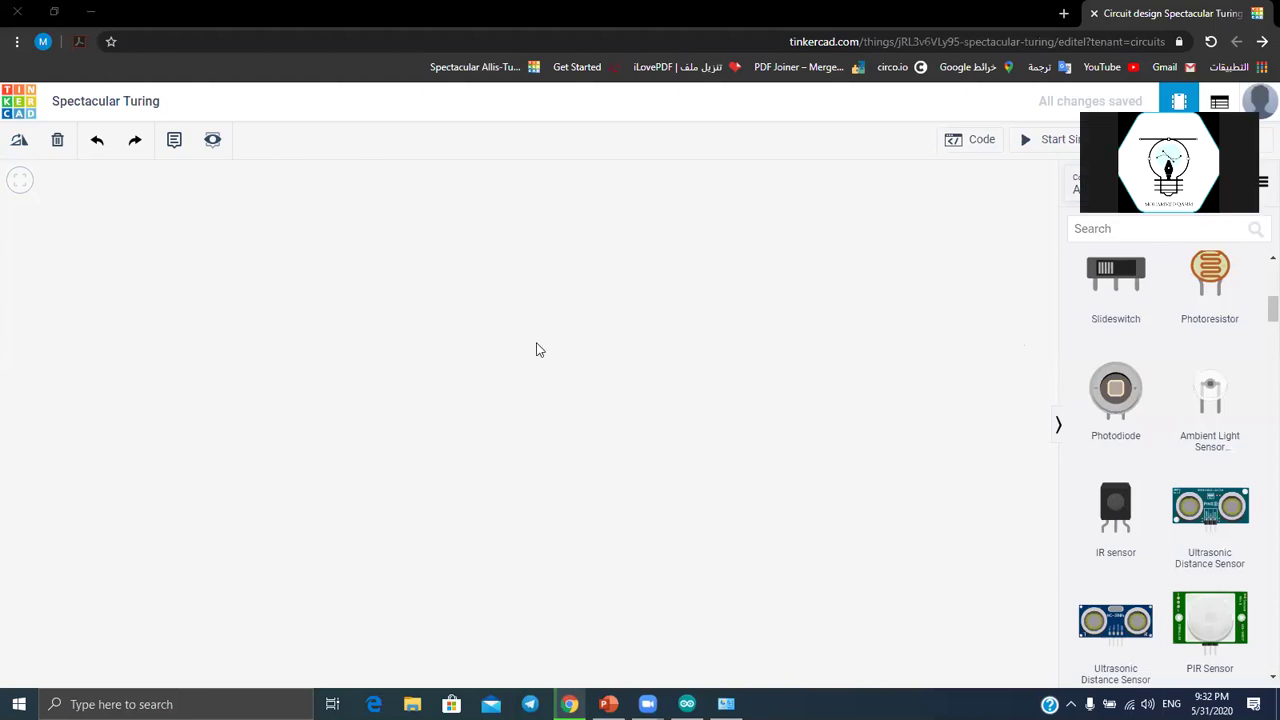
pyautogui.click(91, 12)
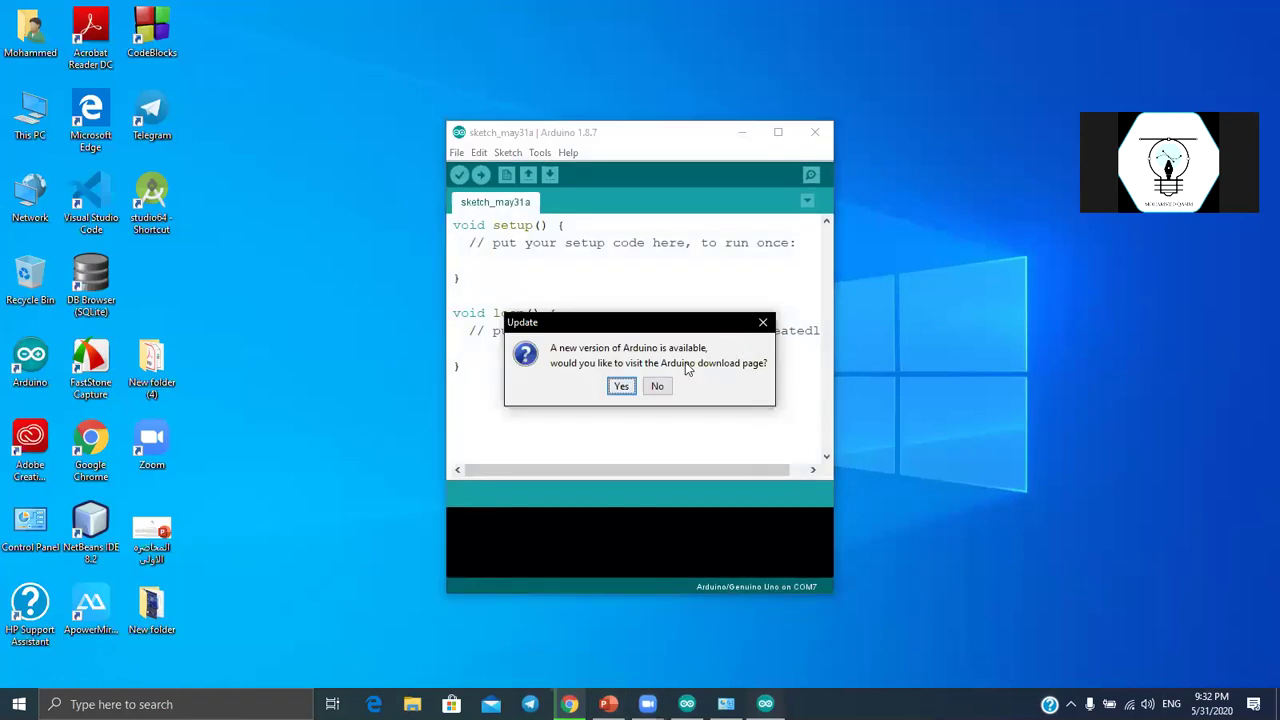
pyautogui.click(765, 323)
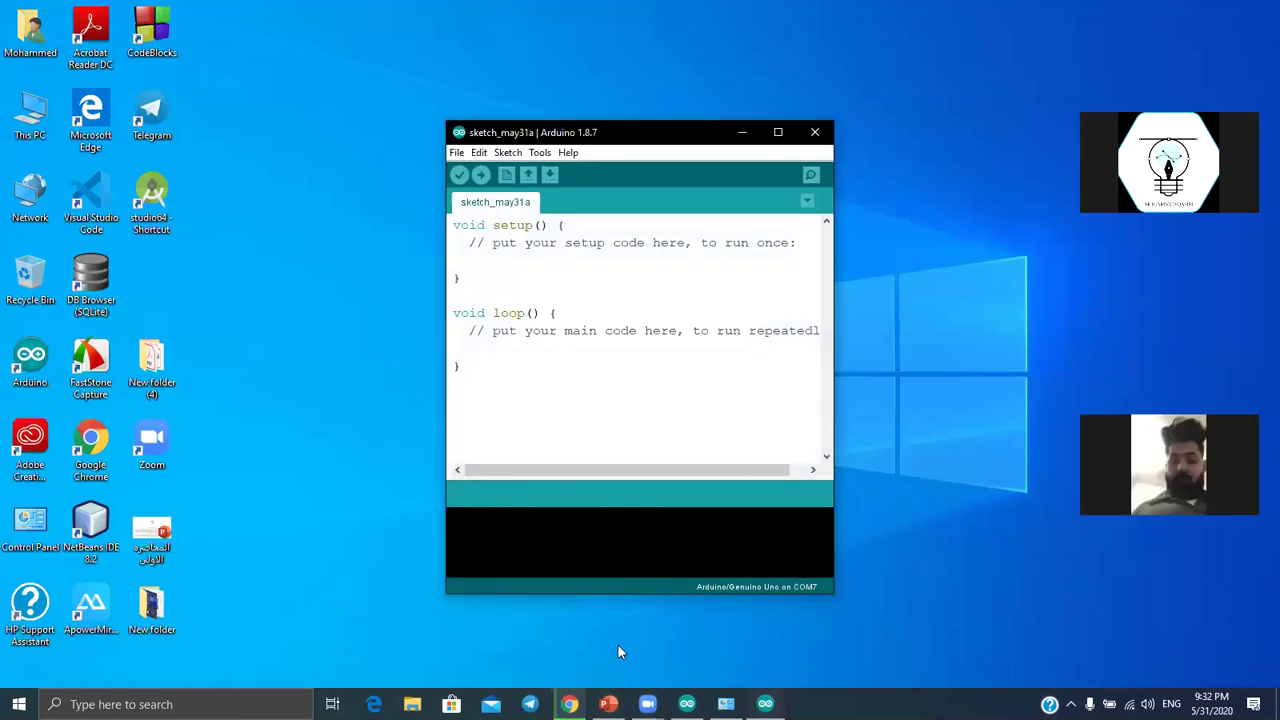
# Bring the Tinkercad circuit design back up for another look, and minimise both the browser and the Arduino window
pyautogui.click(569, 704)
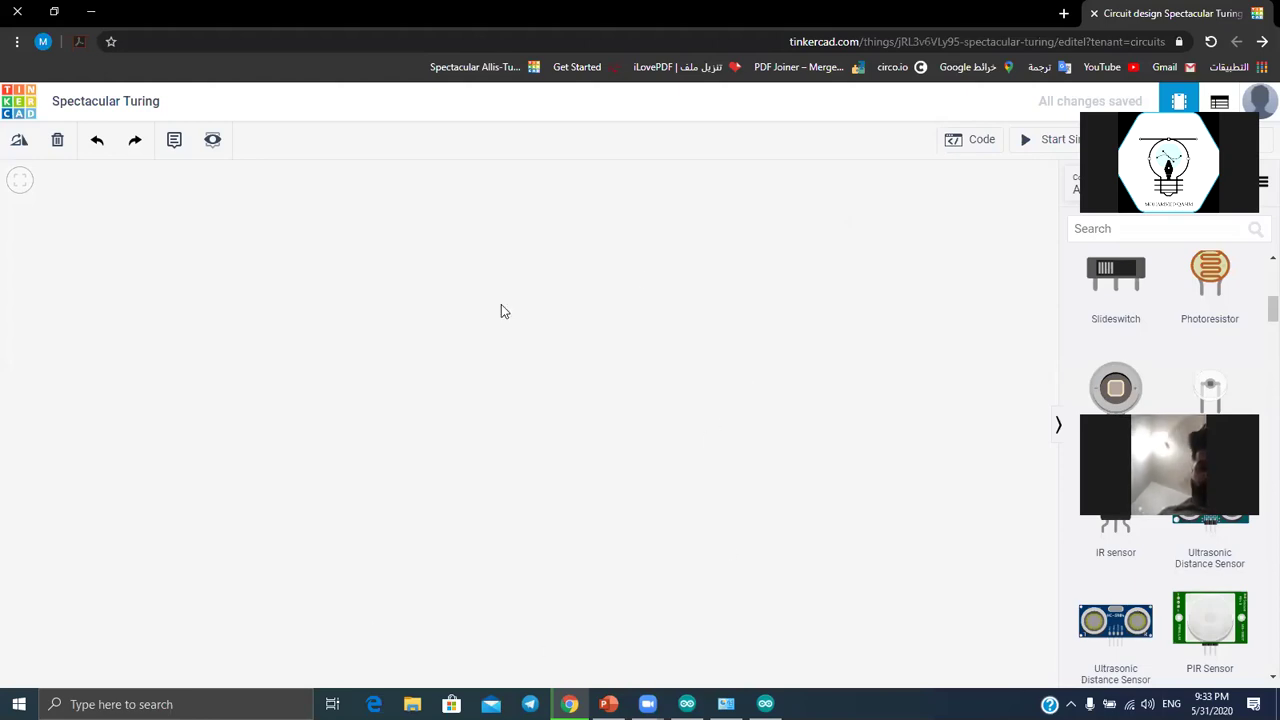
pyautogui.click(90, 12)
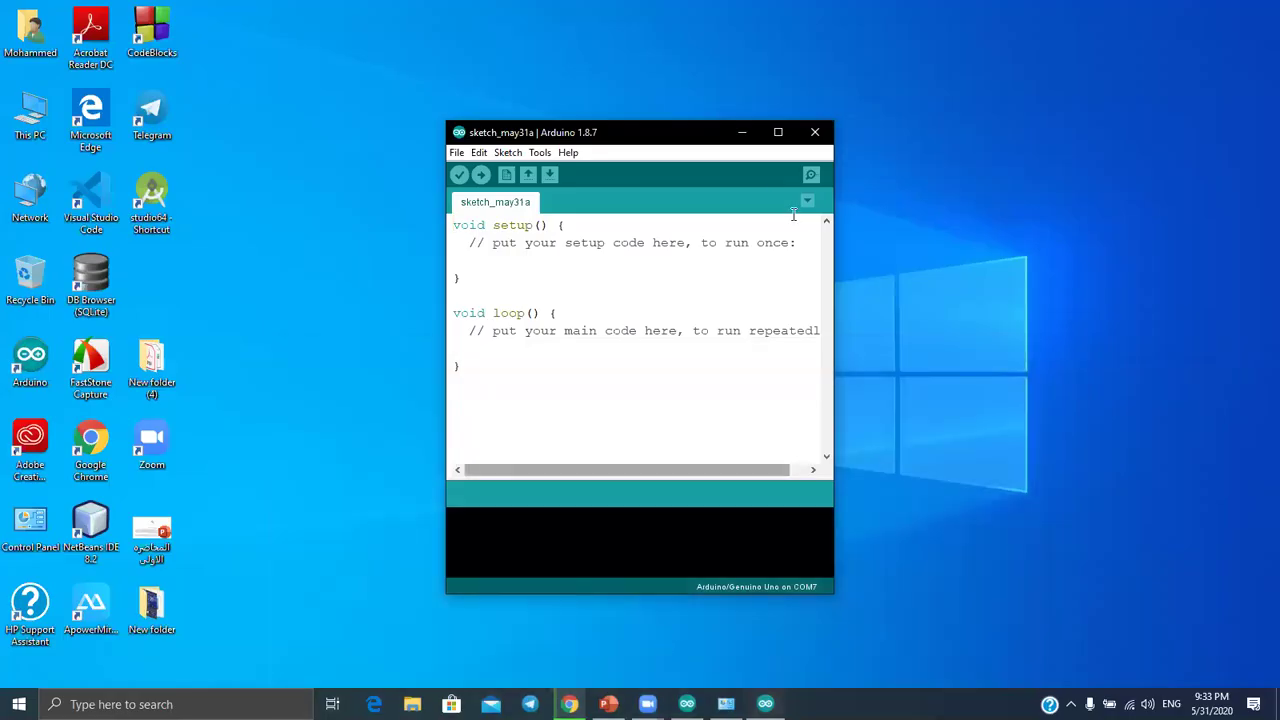
pyautogui.click(743, 133)
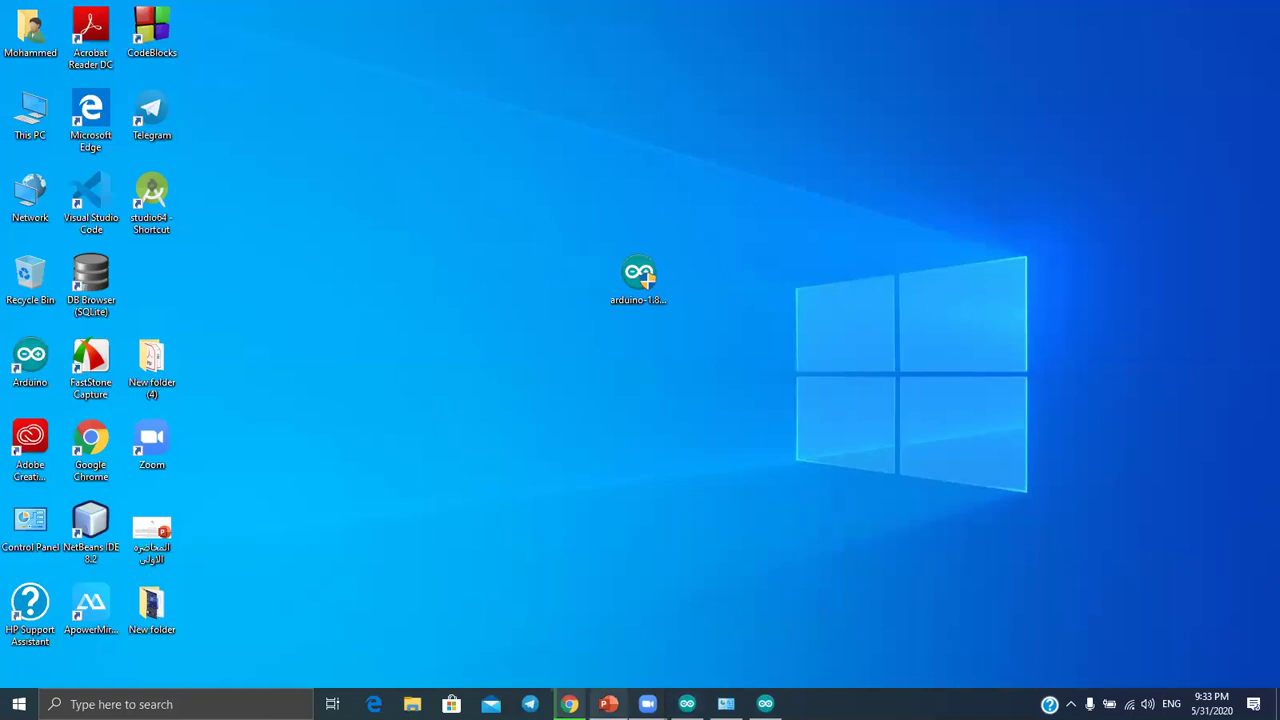
# Switch to the PowerPoint lecture, view slide 2 introducing the Arduino Uno board, and minimise the presentation
pyautogui.hotkey('alt', 'Tab')
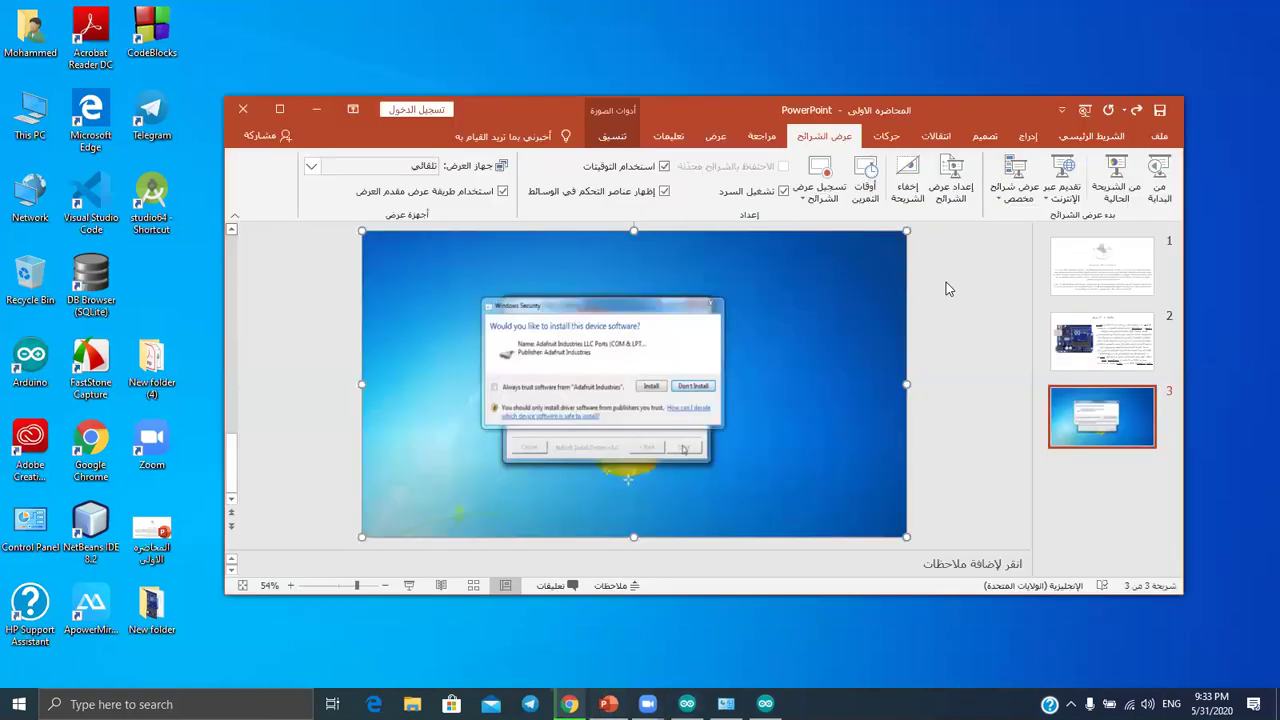
pyautogui.click(1110, 337)
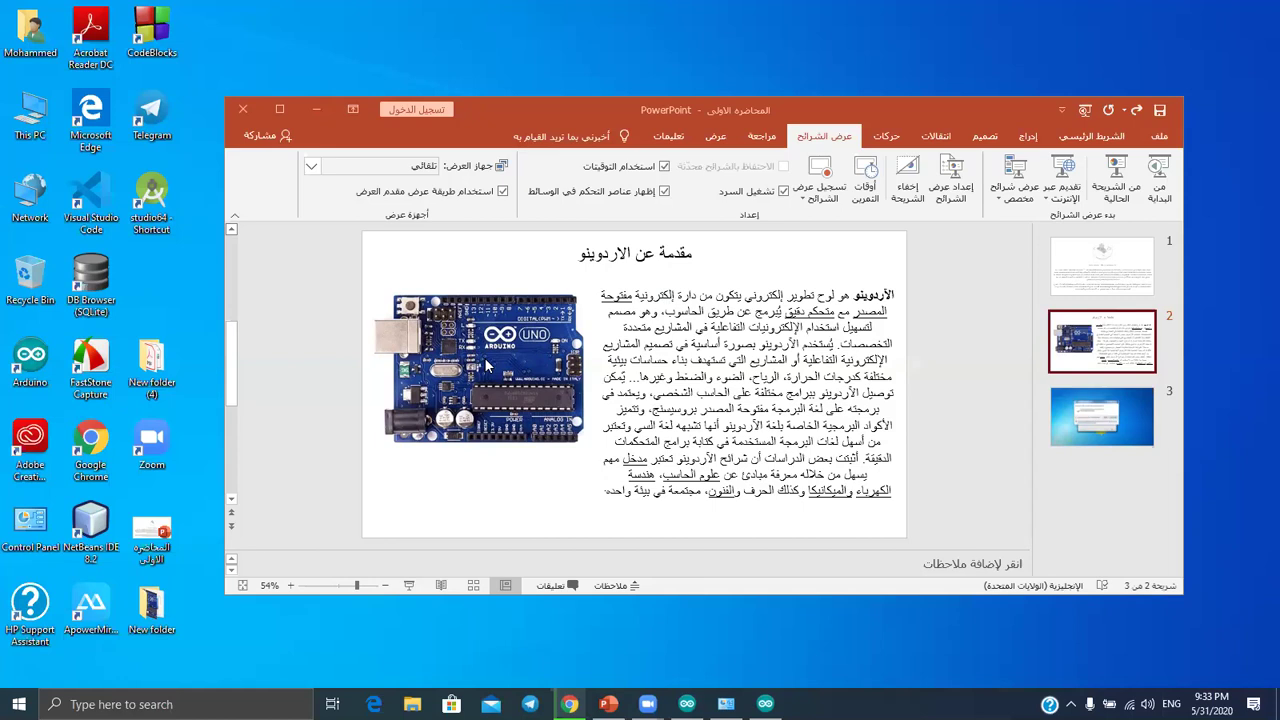
pyautogui.rightClick(643, 61)
pyautogui.click(680, 104)
pyautogui.click(608, 704)
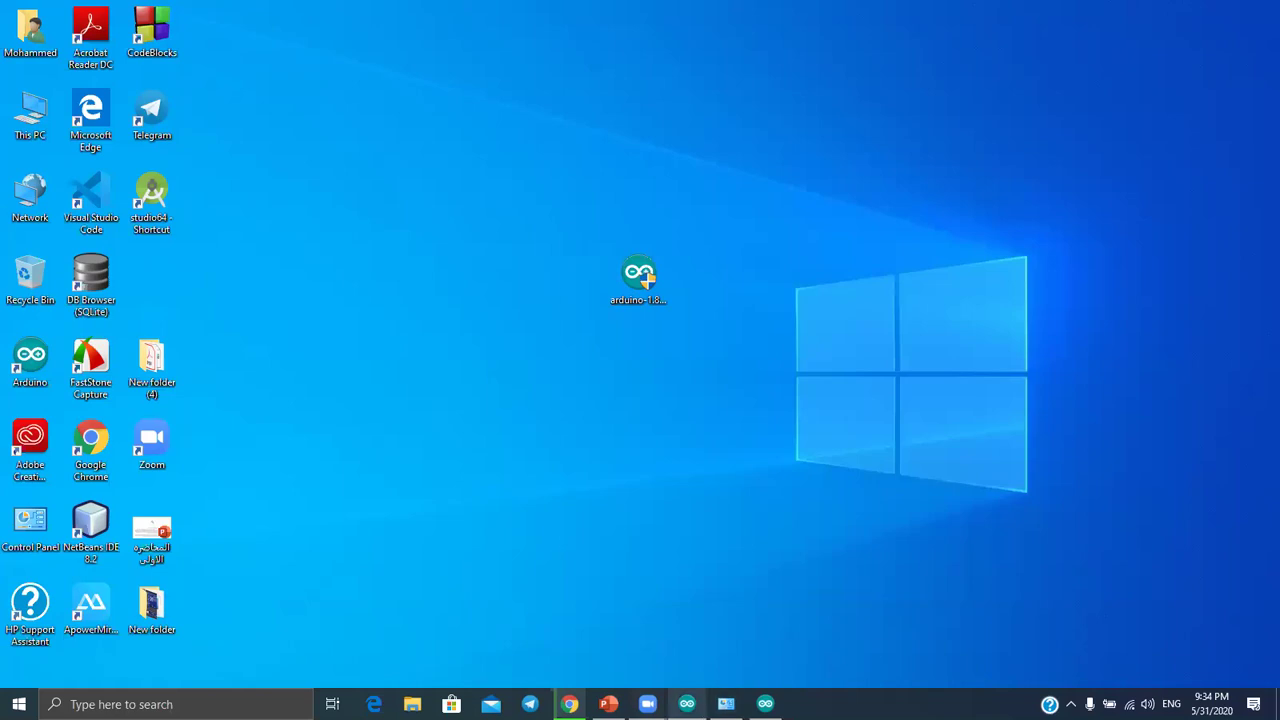
# Switch to the Arduino IDE, shift its window closer to the desktop icons while viewing the empty sketch, and minimise it
pyautogui.click(687, 704)
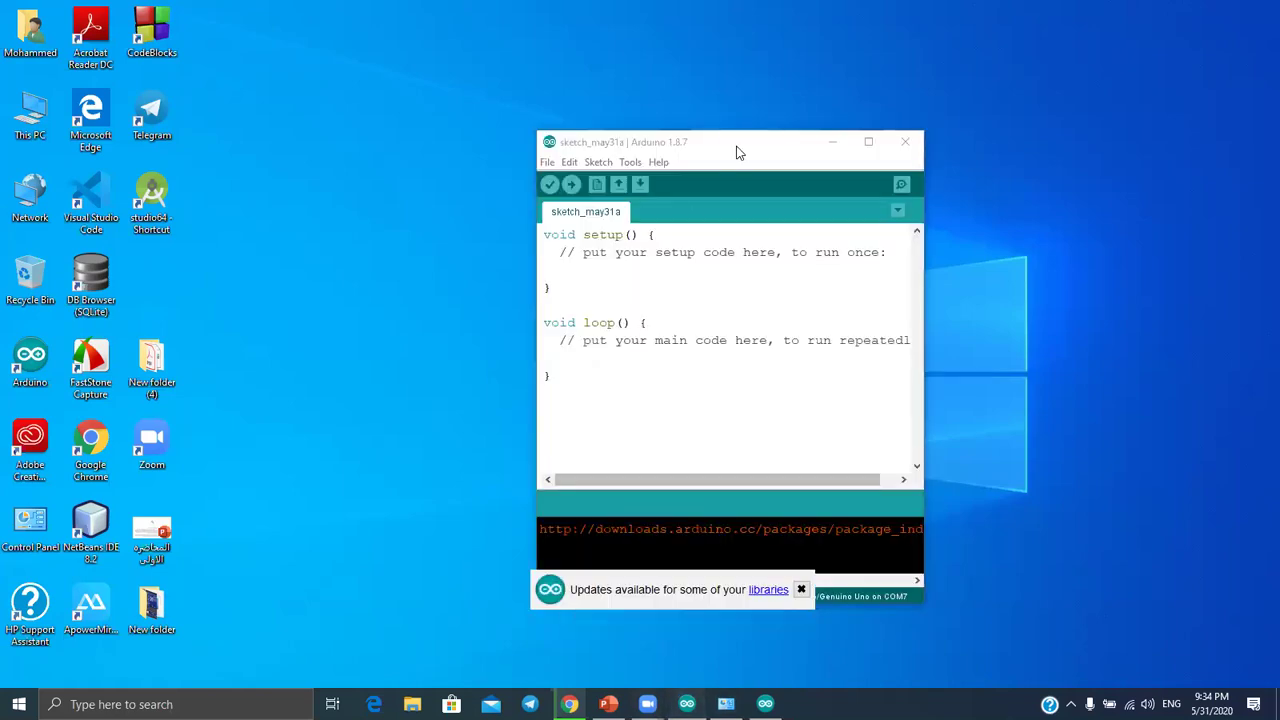
pyautogui.moveTo(738, 152); pyautogui.dragTo(690, 142)
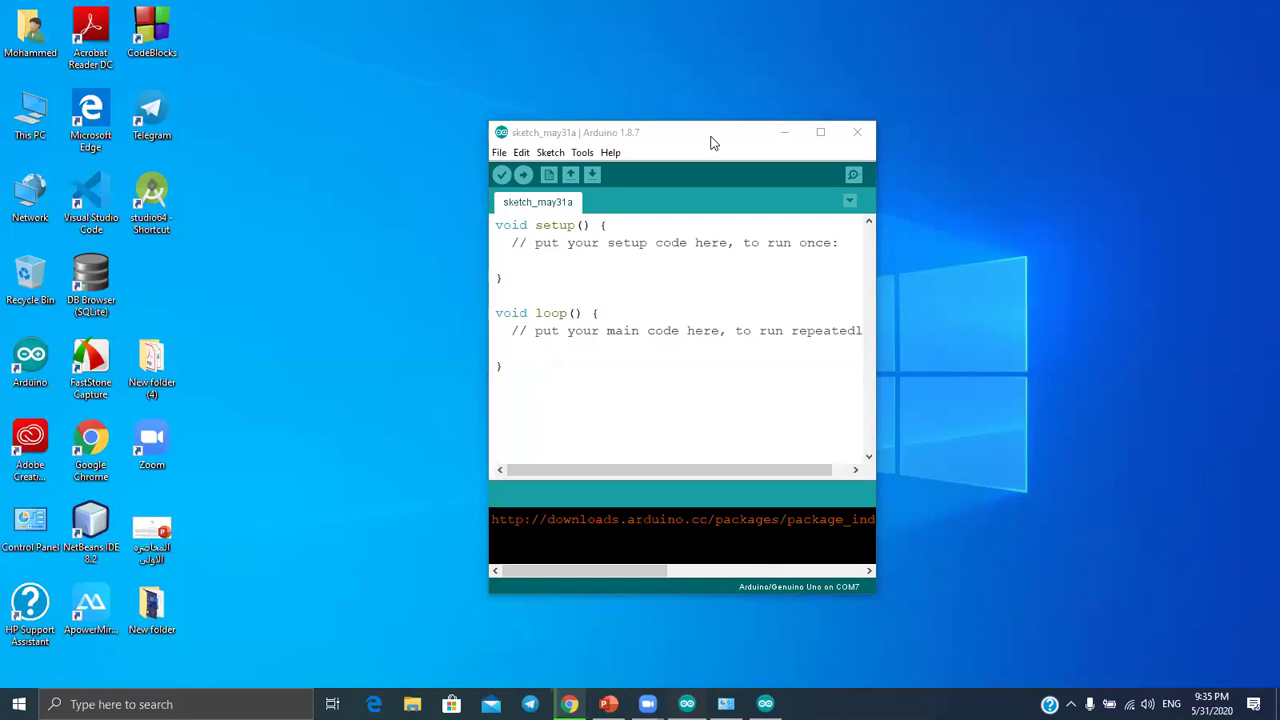
pyautogui.moveTo(712, 142); pyautogui.dragTo(679, 134)
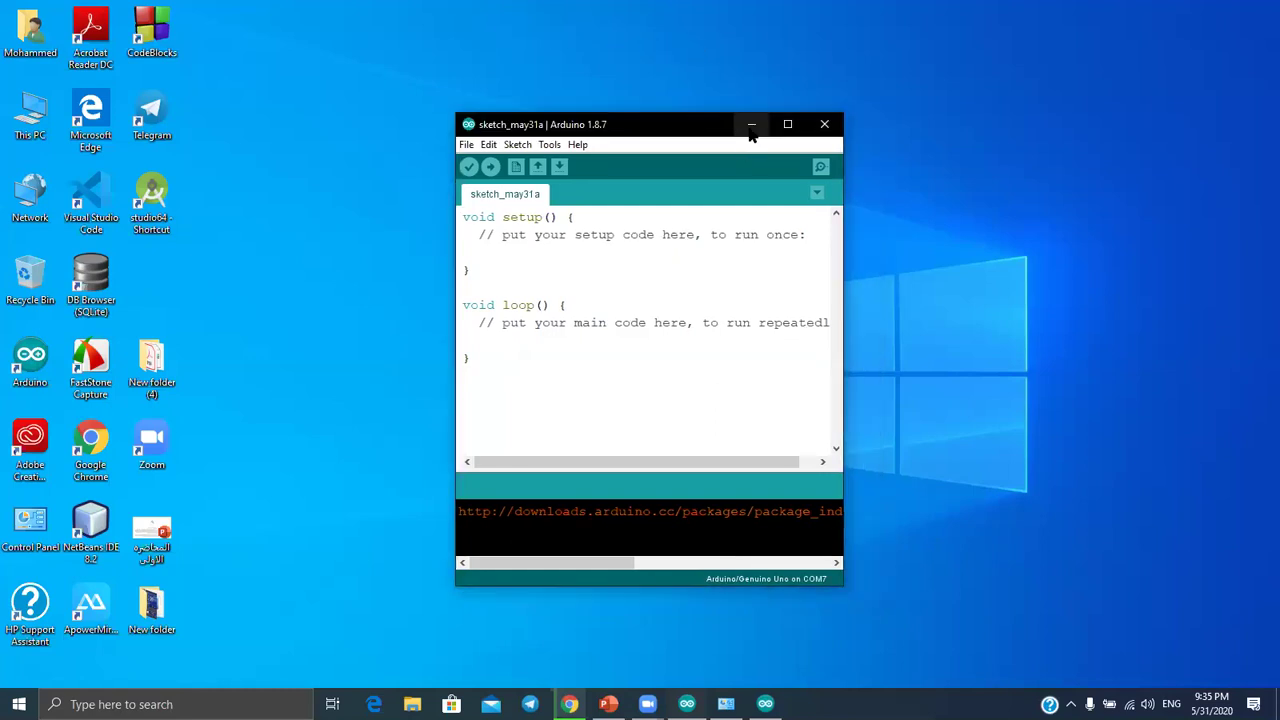
pyautogui.moveTo(668, 132); pyautogui.dragTo(635, 132)
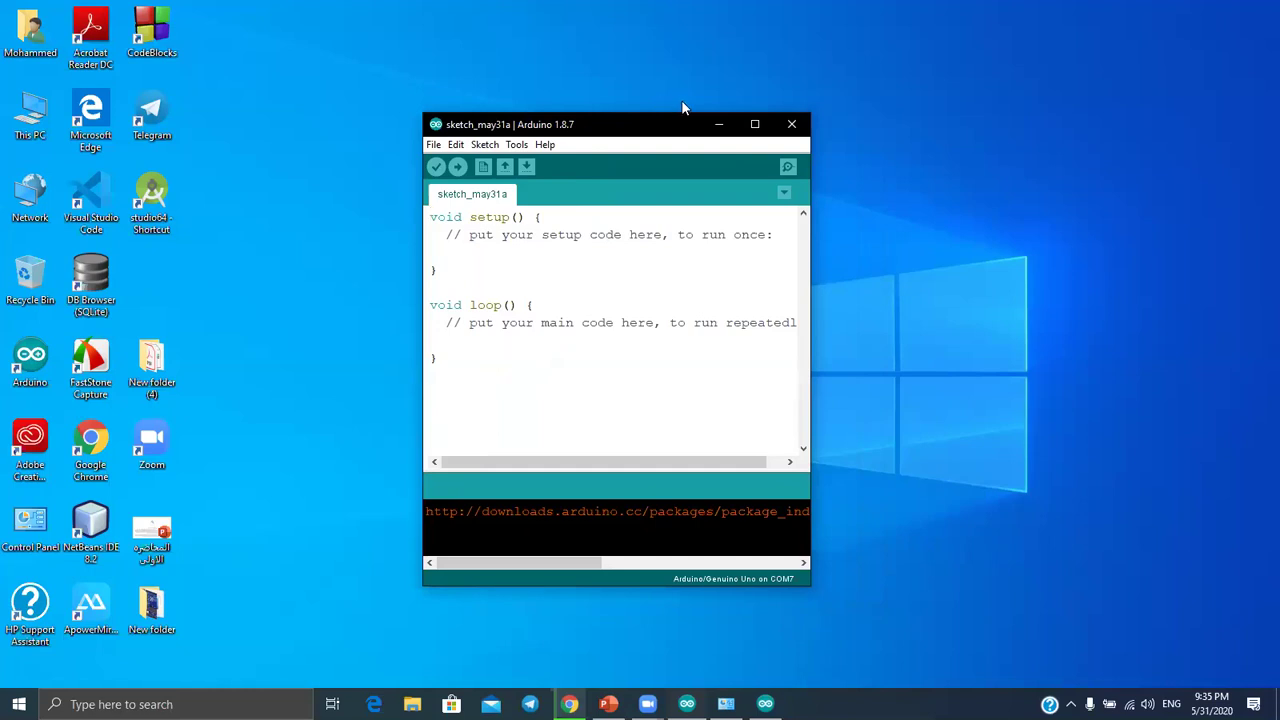
pyautogui.click(717, 125)
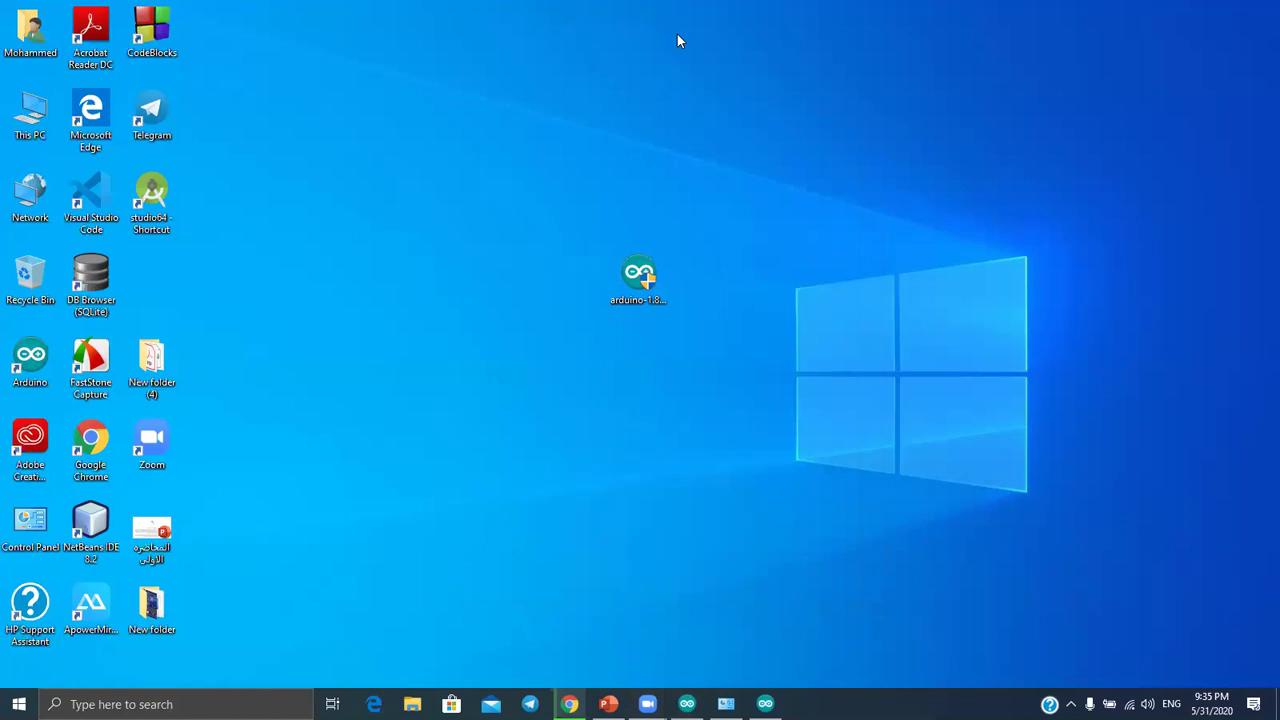